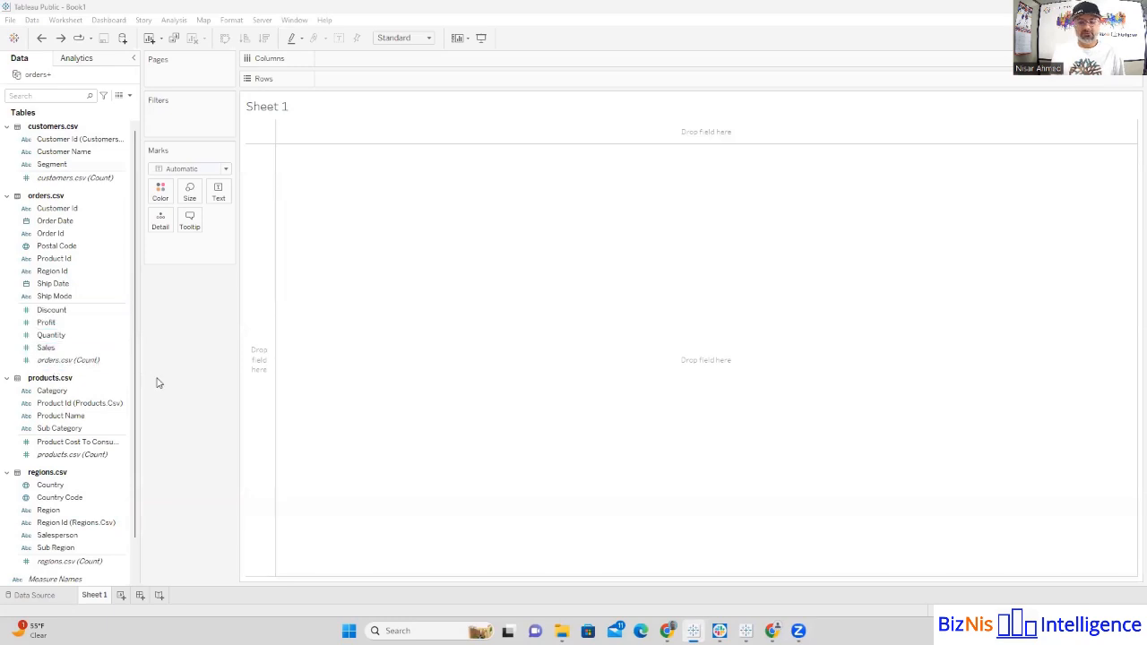
click(56, 211)
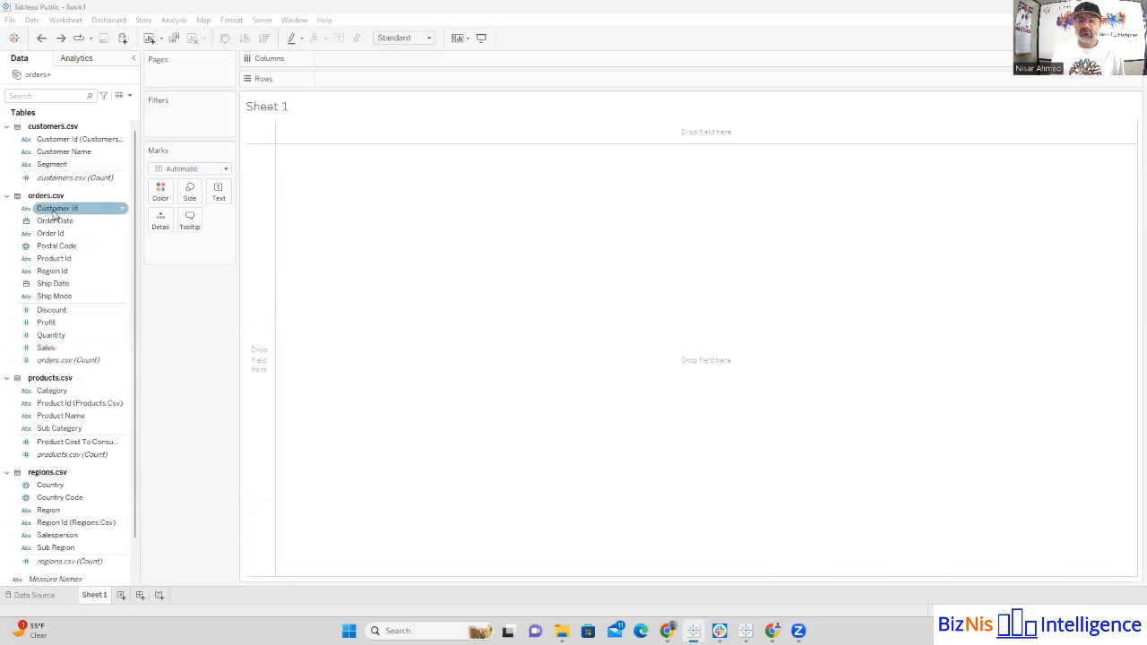
click(49, 323)
click(46, 310)
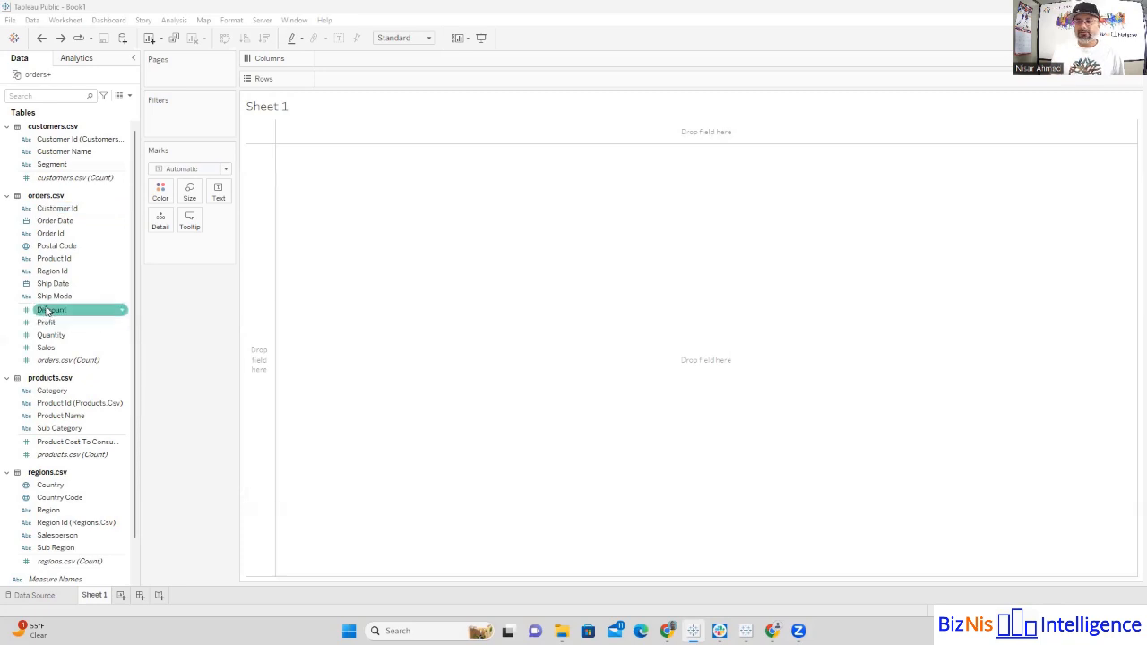
click(45, 348)
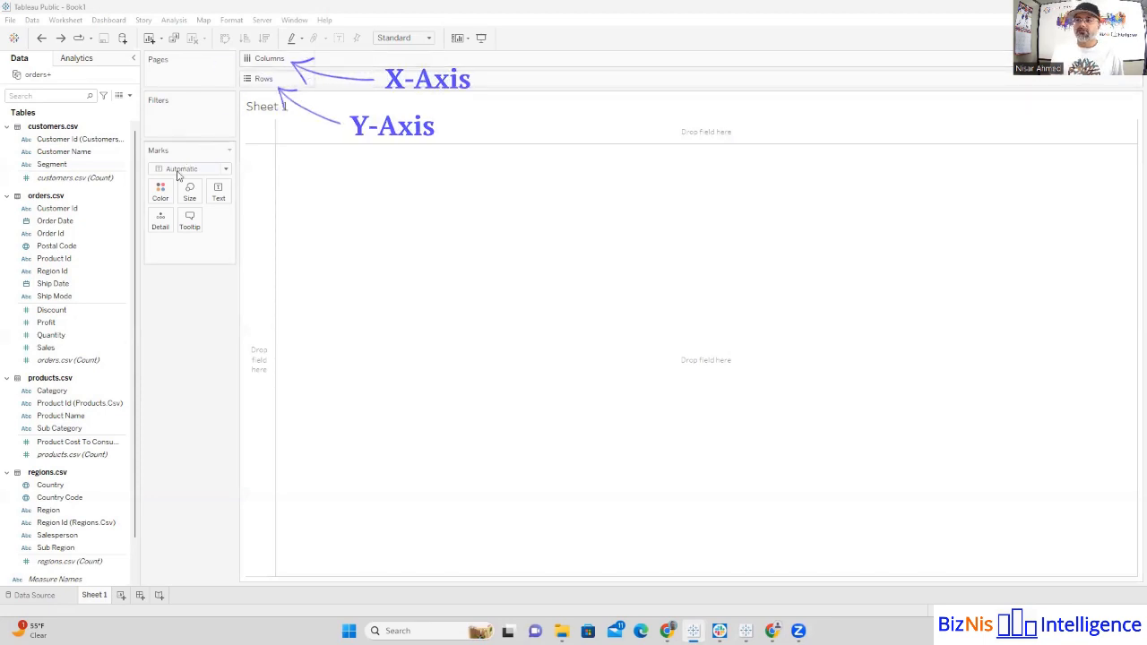
click(227, 171)
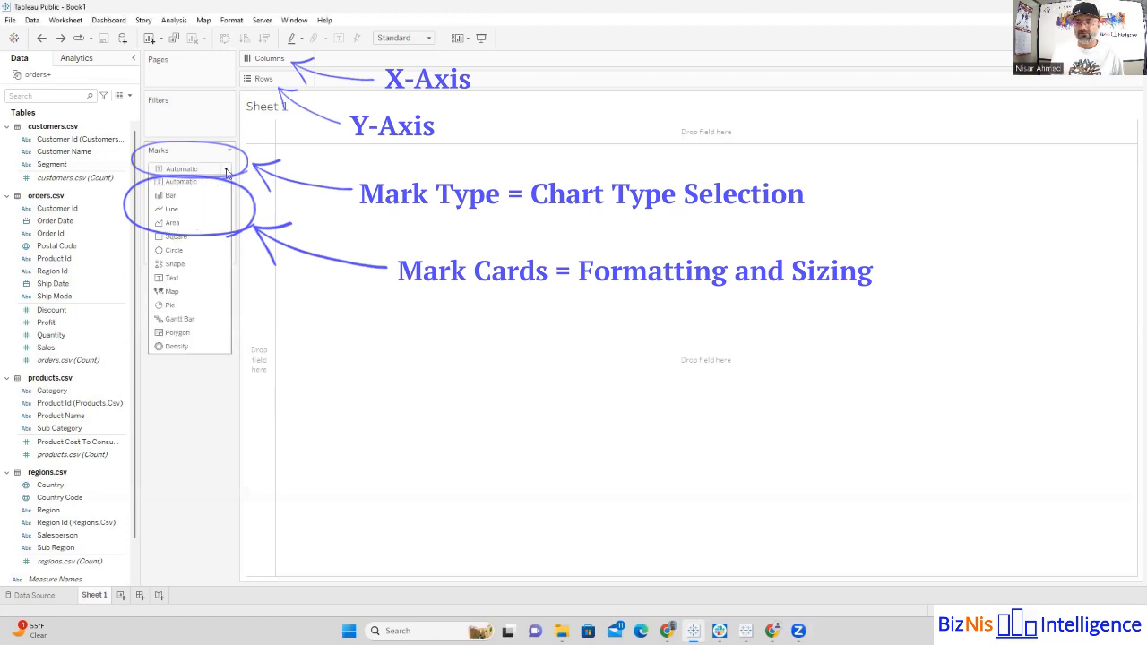
click(227, 172)
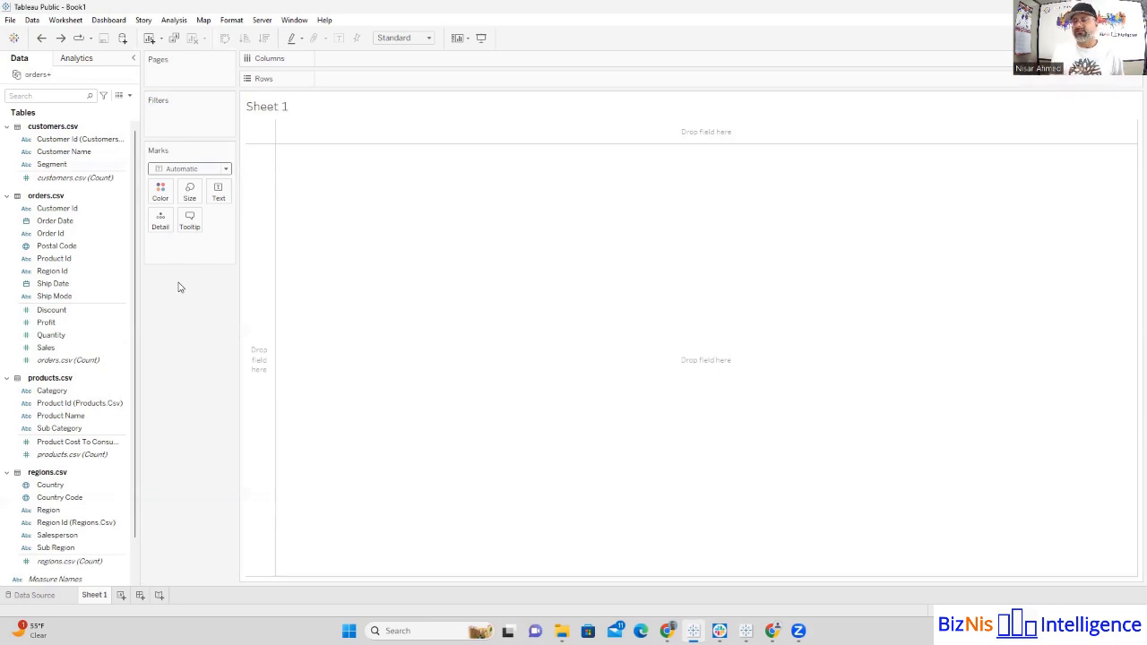
- Place Order Date from orders.csv on Columns and set its date level to the discrete Month without year
click(50, 234)
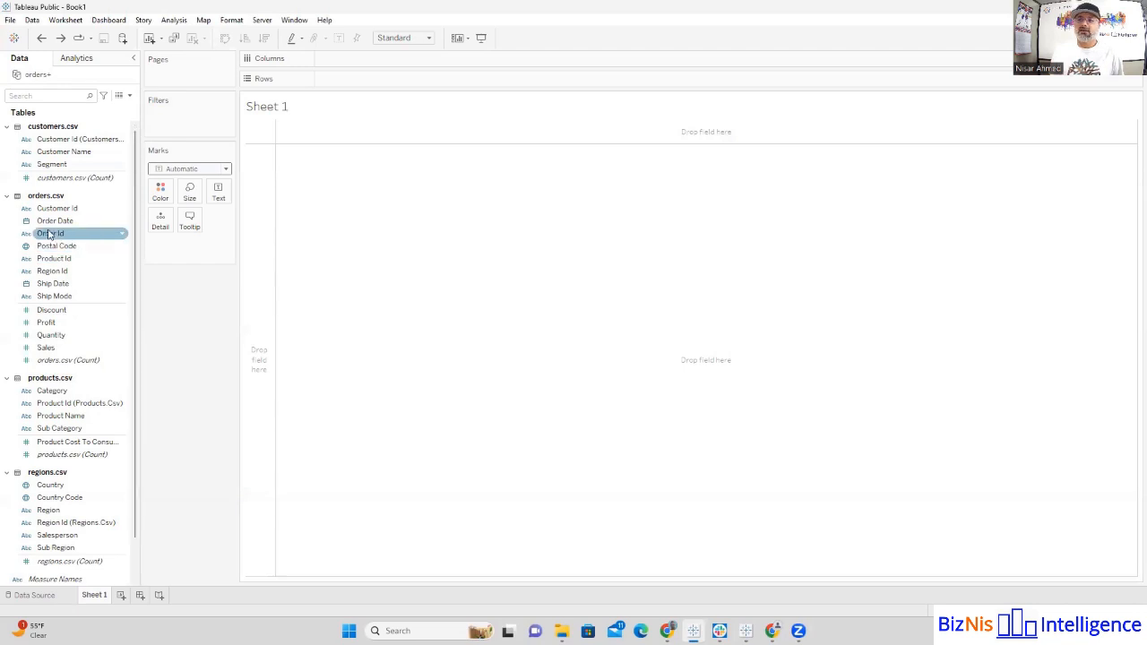
click(45, 224)
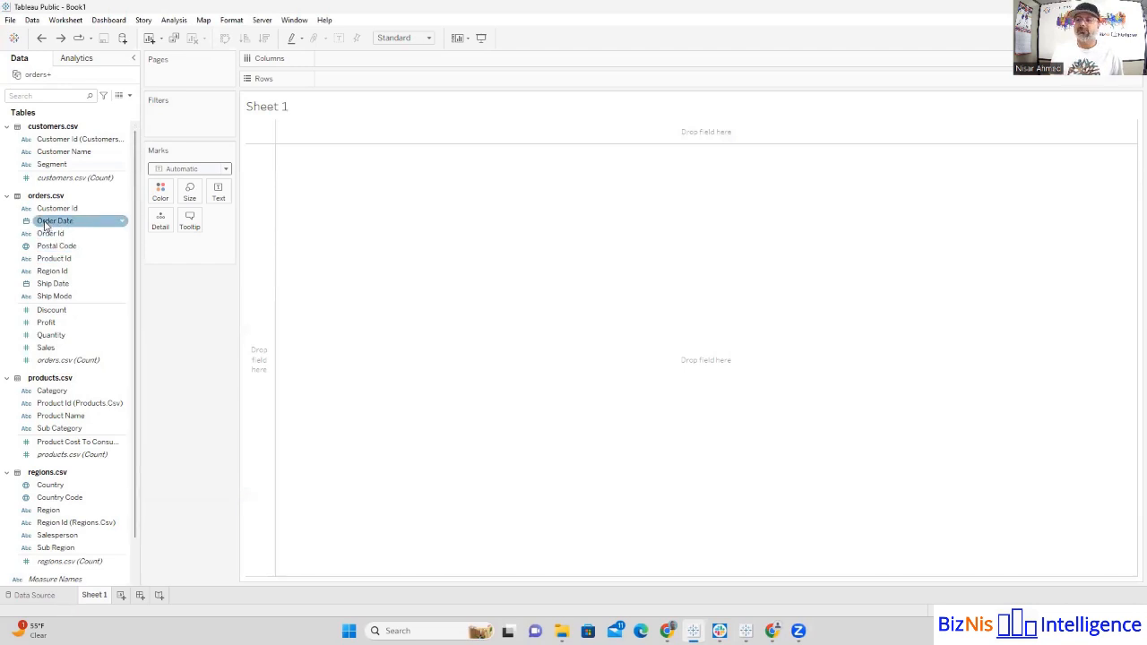
click(45, 223)
double_click(45, 223)
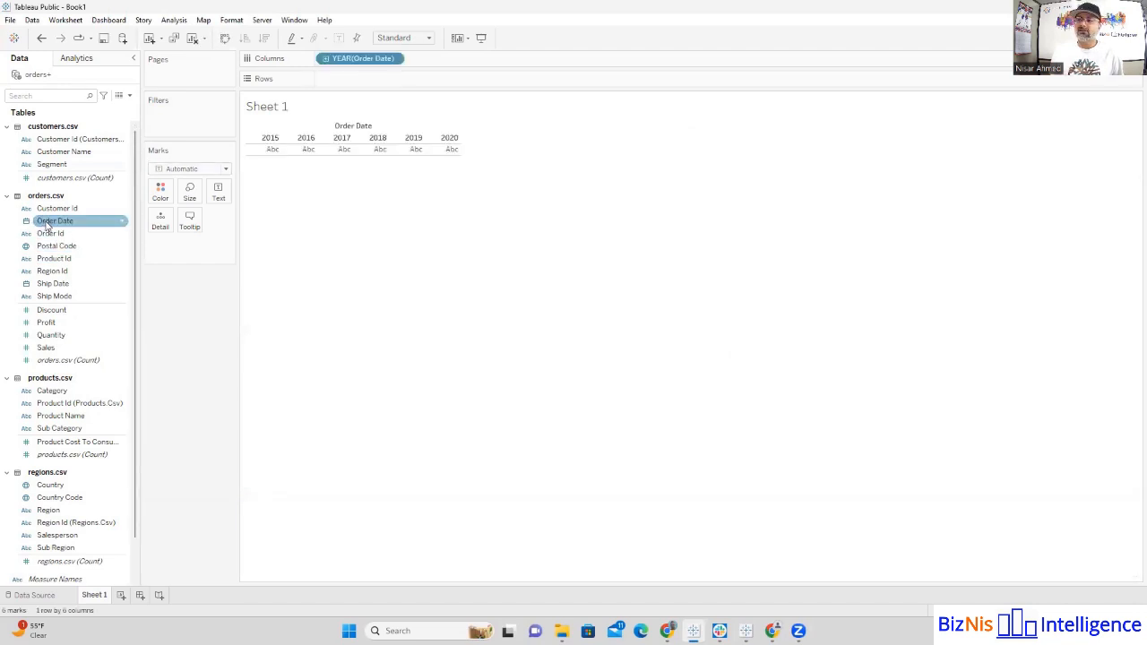
click(395, 59)
click(226, 429)
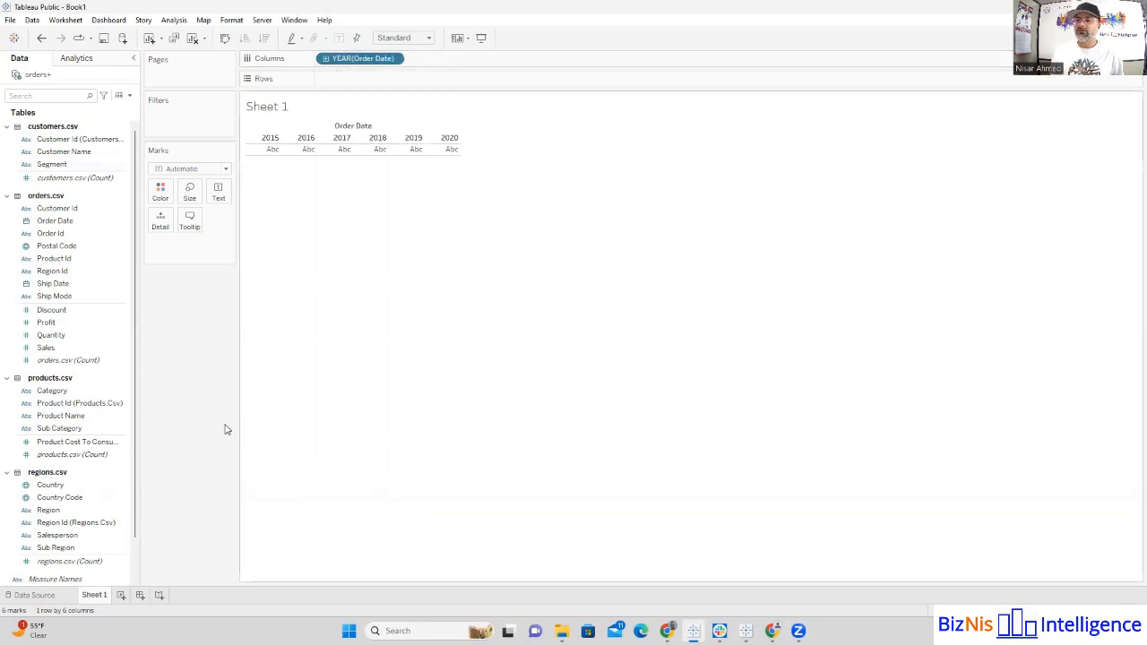
drag(54, 221, 366, 63)
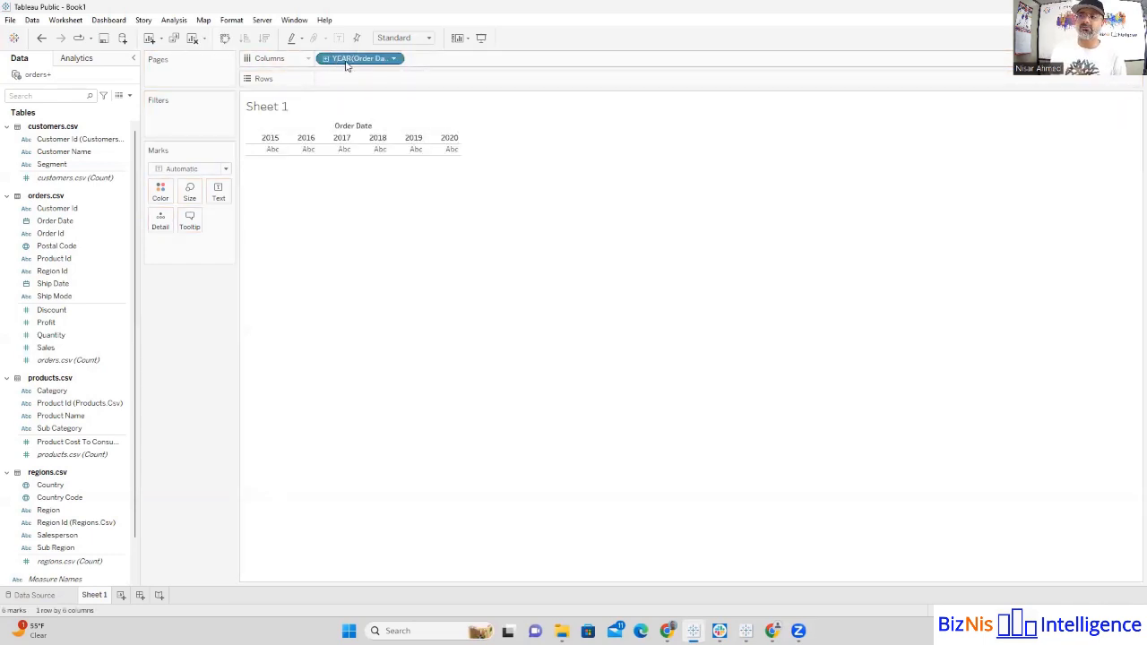
click(393, 59)
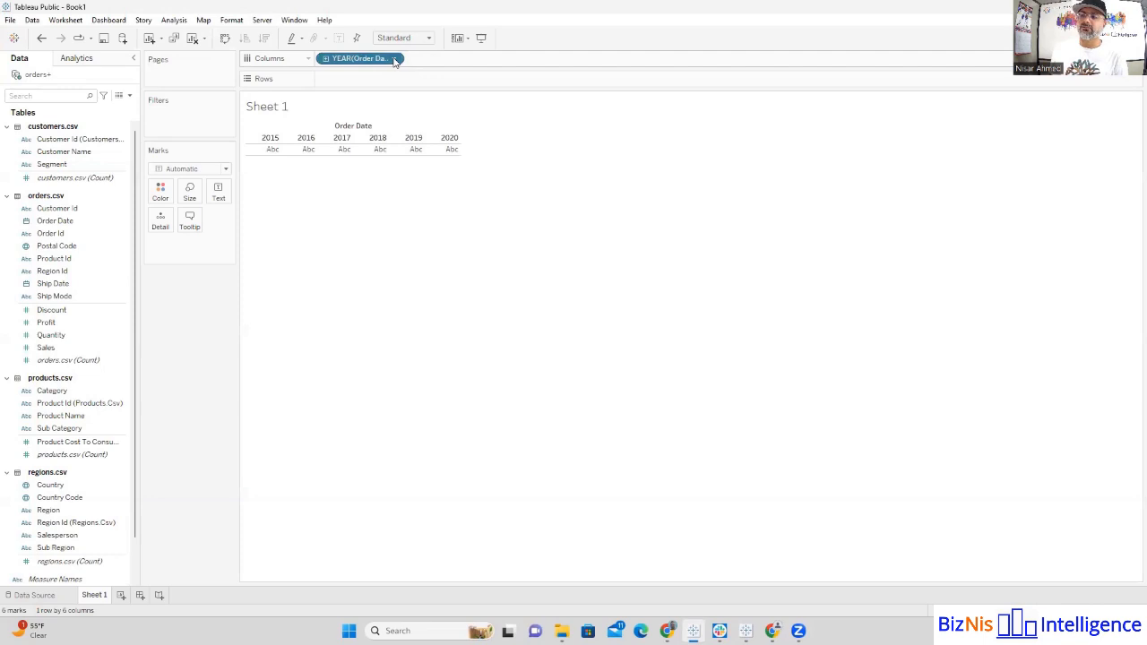
click(367, 258)
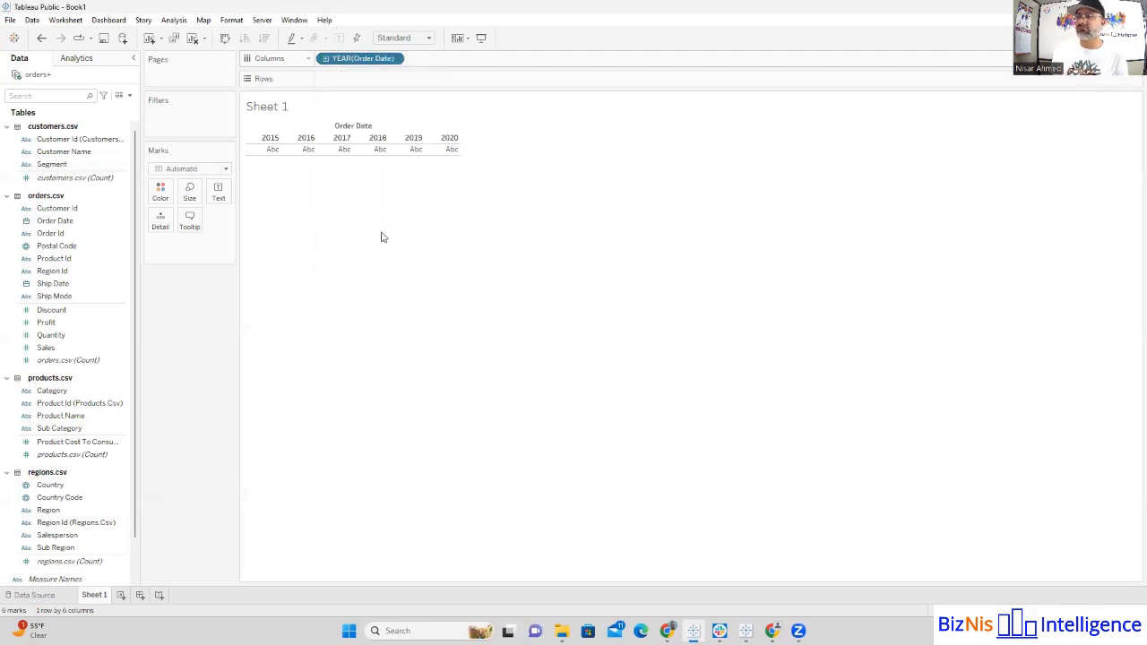
- Alternate Order Date between the continuous month-with-year level and the discrete Month level, ending on discrete Month
click(393, 58)
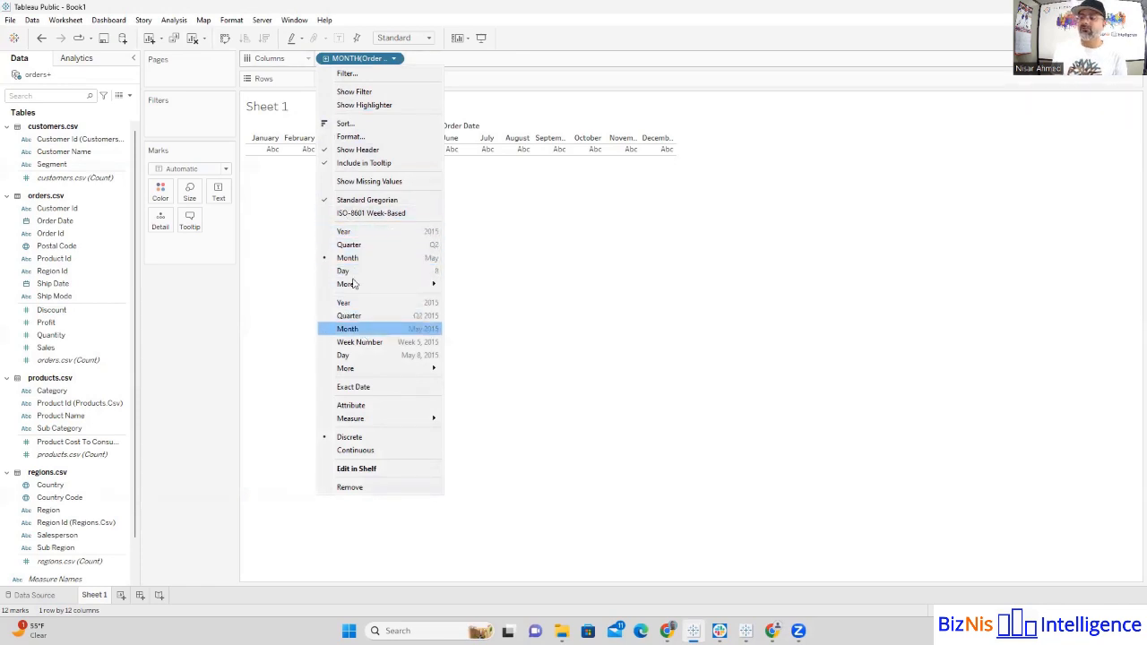
click(349, 329)
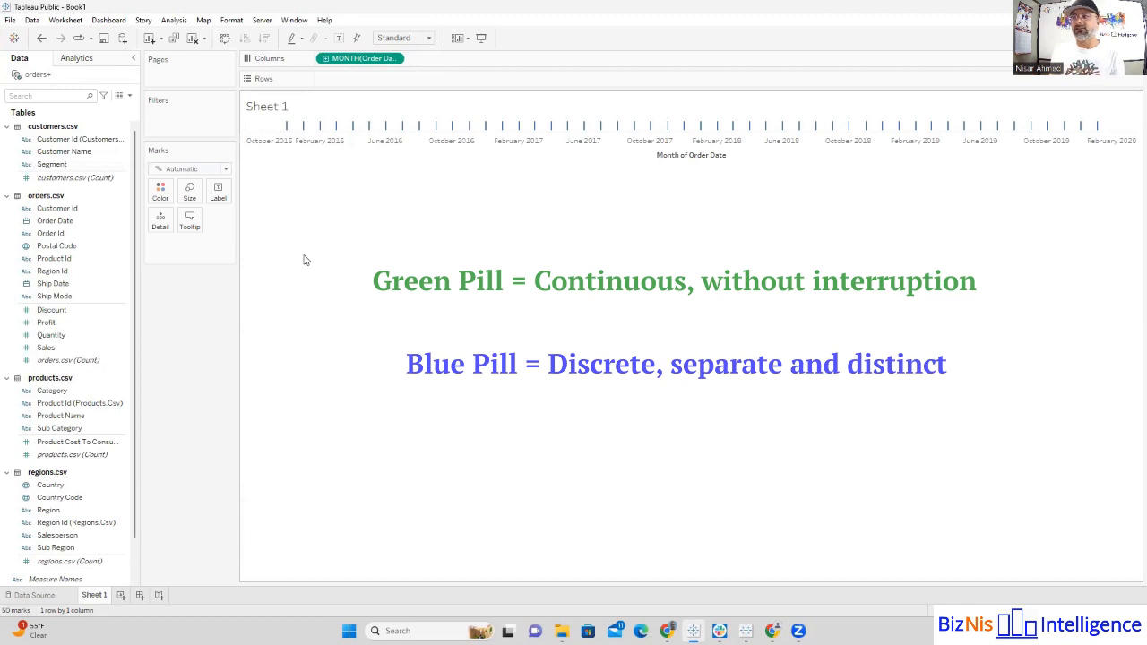
click(394, 59)
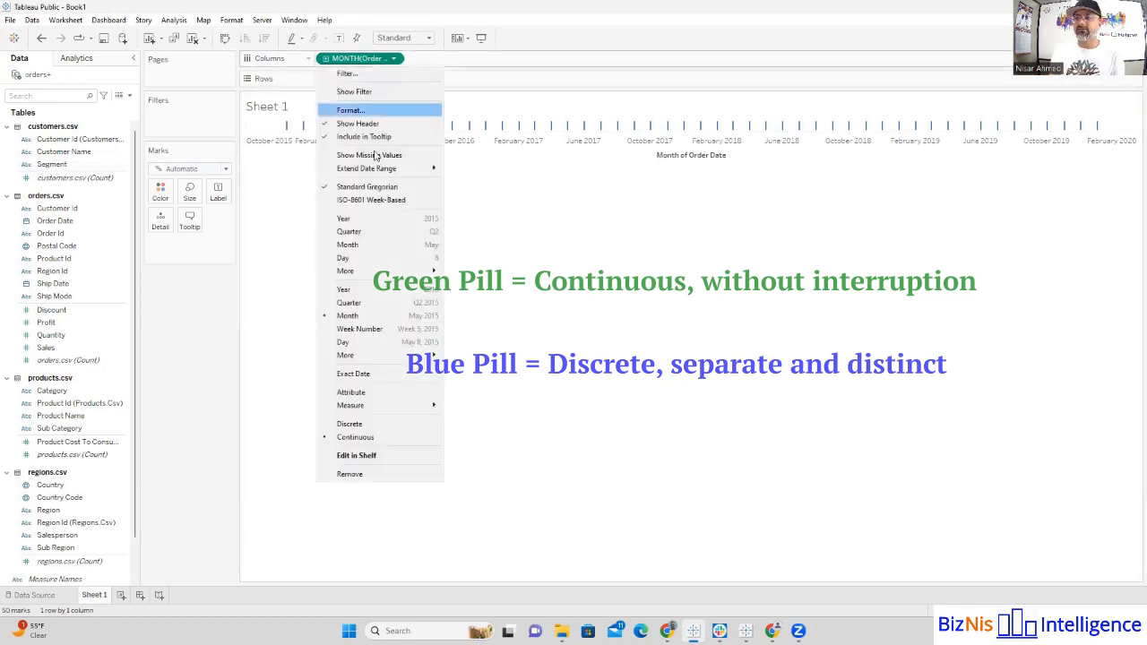
click(346, 245)
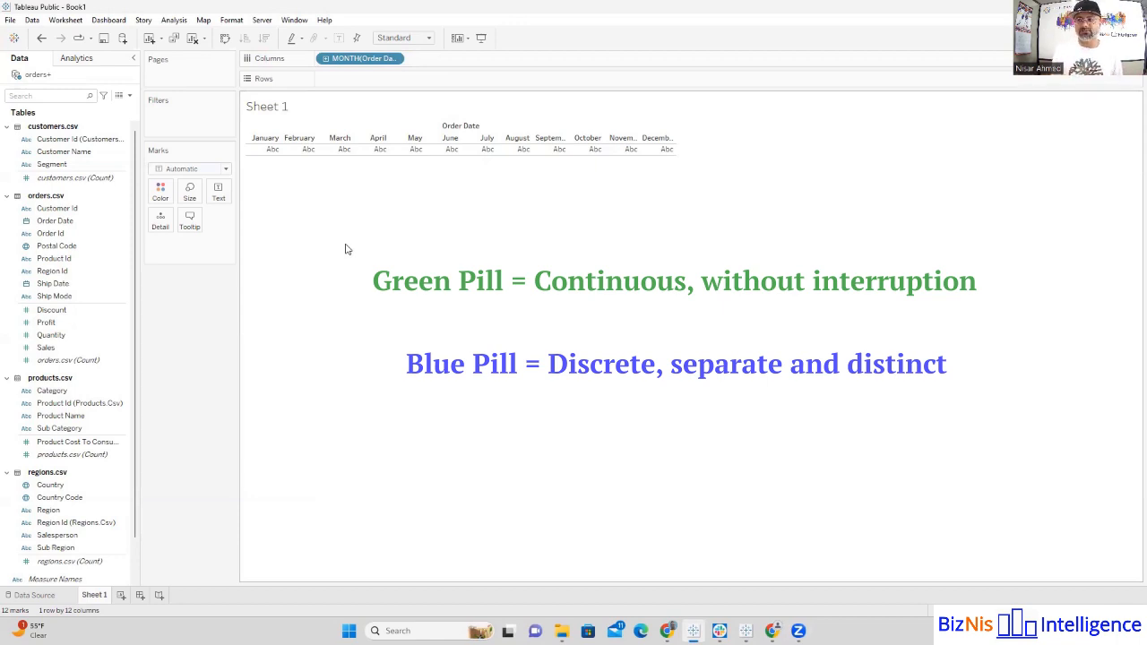
click(392, 58)
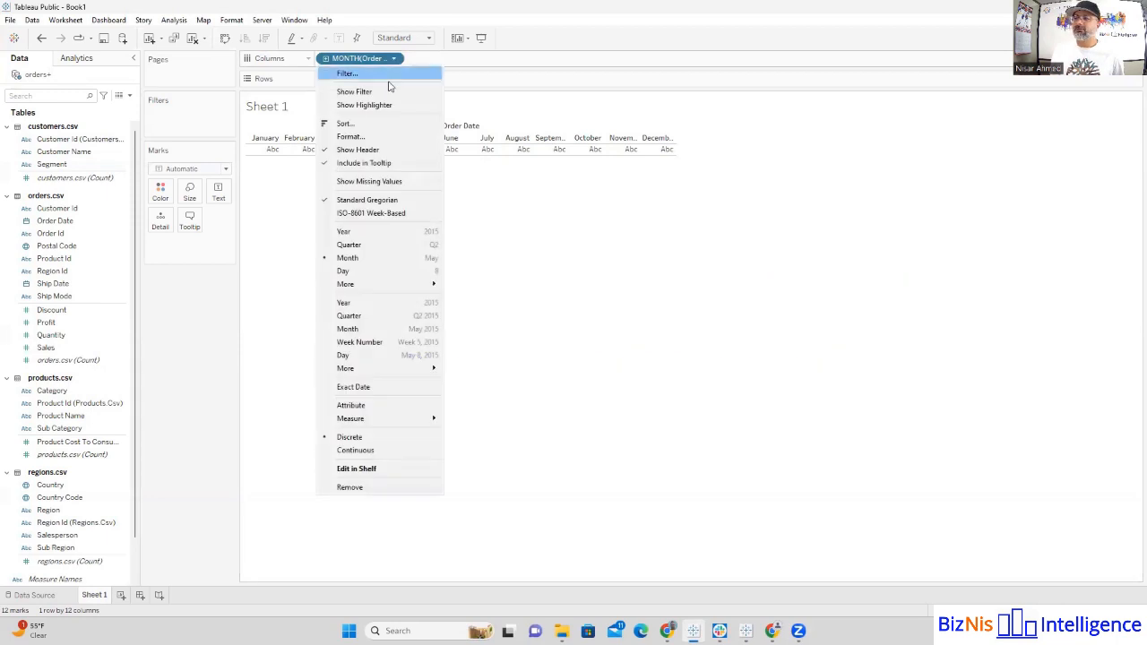
click(346, 328)
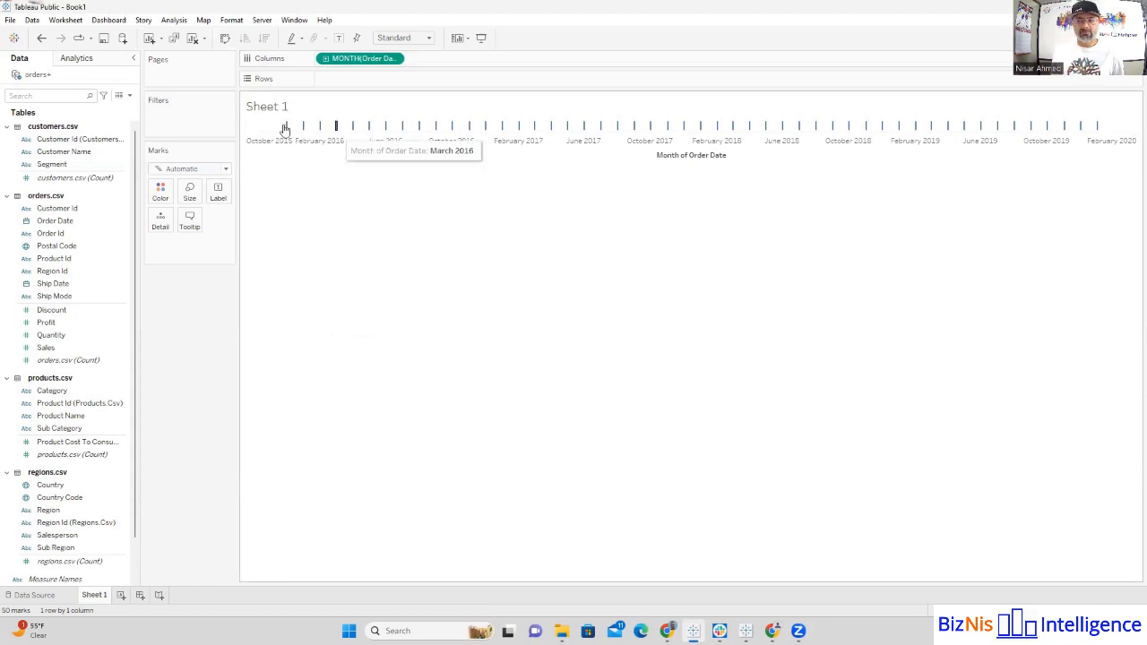
click(392, 58)
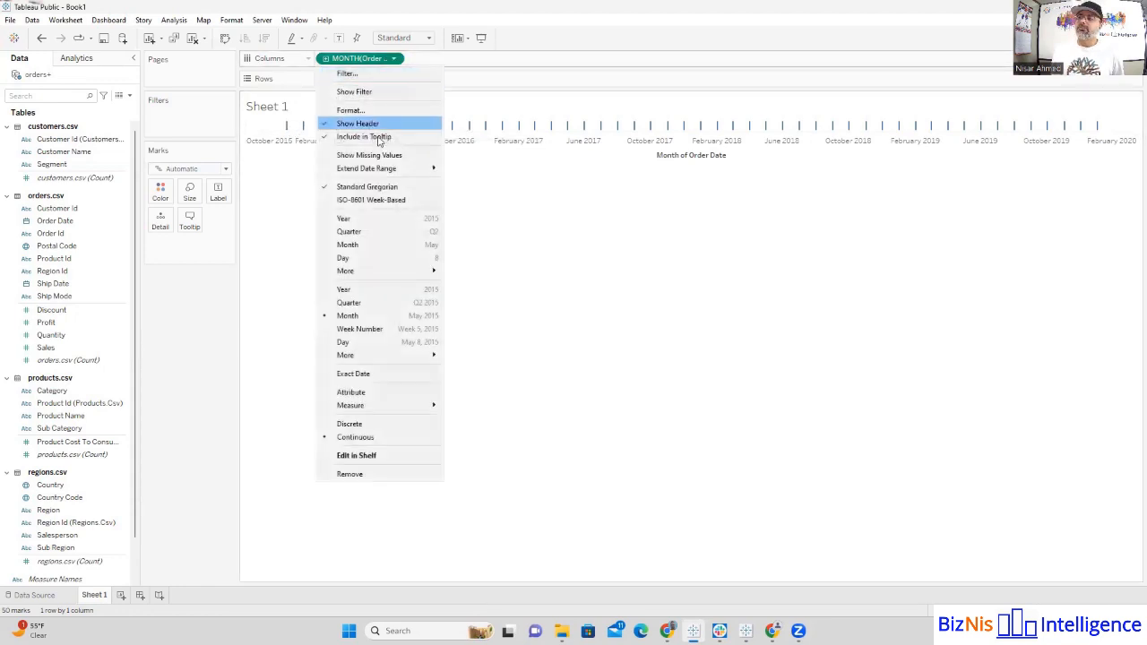
click(347, 245)
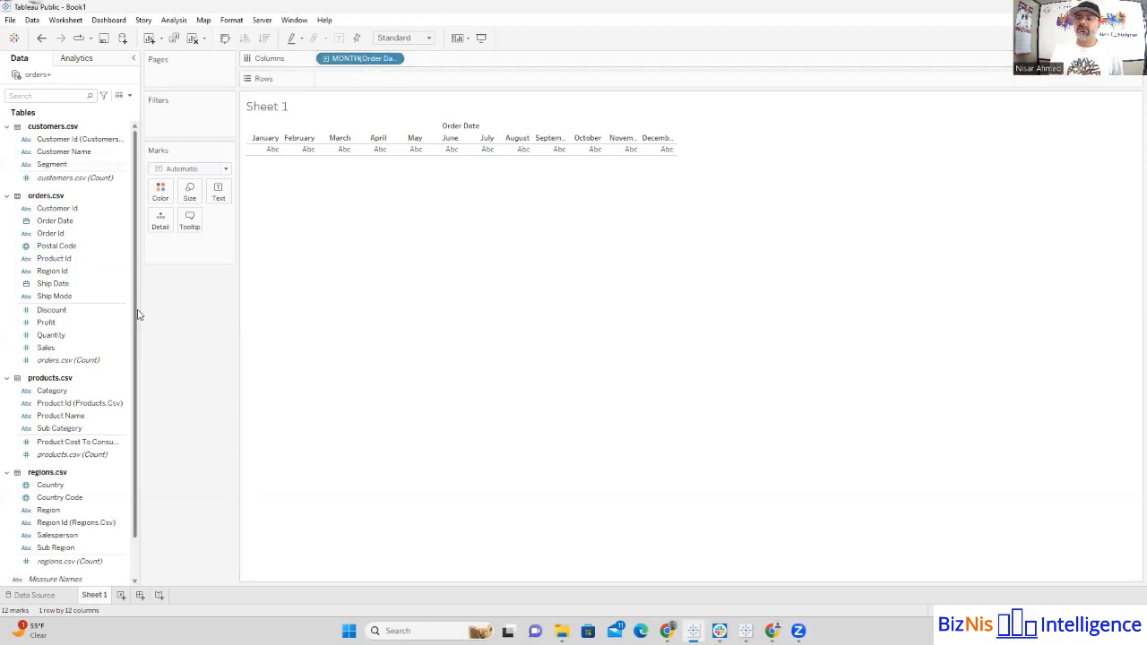
- Add Sales from orders.csv to Rows and set the mark type to Bar
click(45, 349)
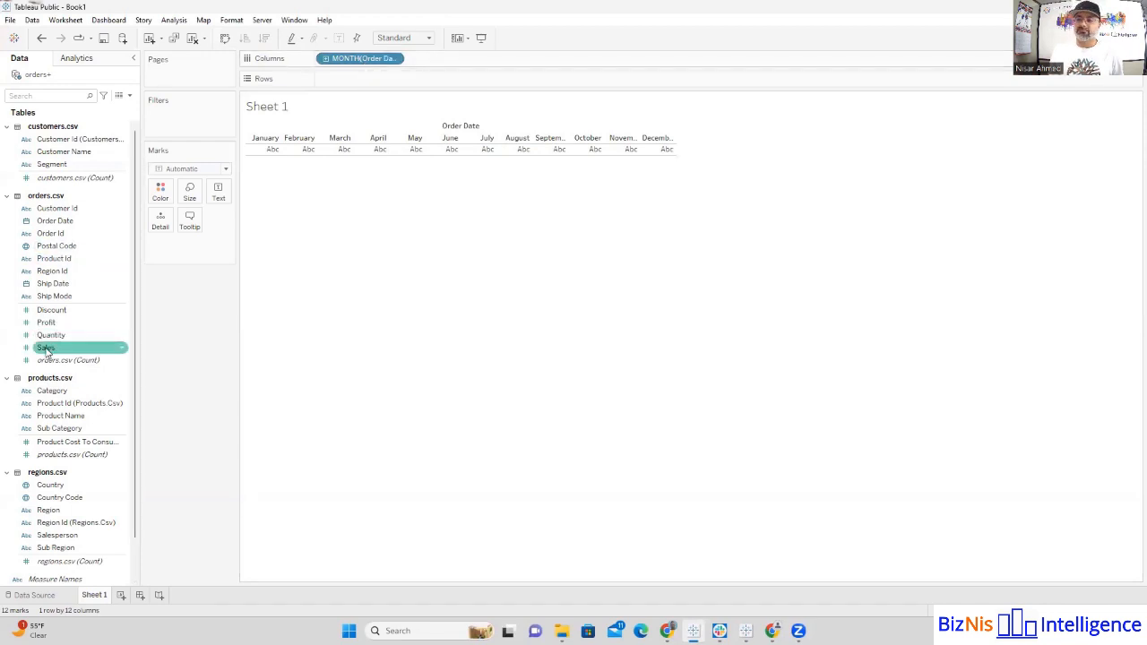
drag(45, 348, 360, 78)
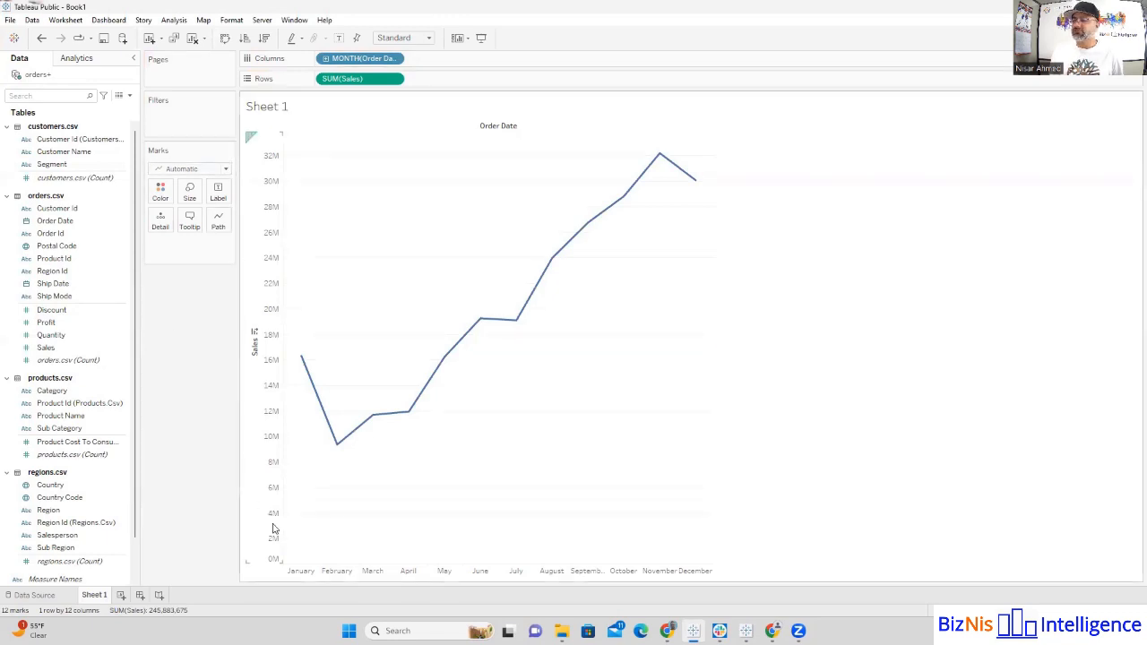
click(224, 172)
click(214, 193)
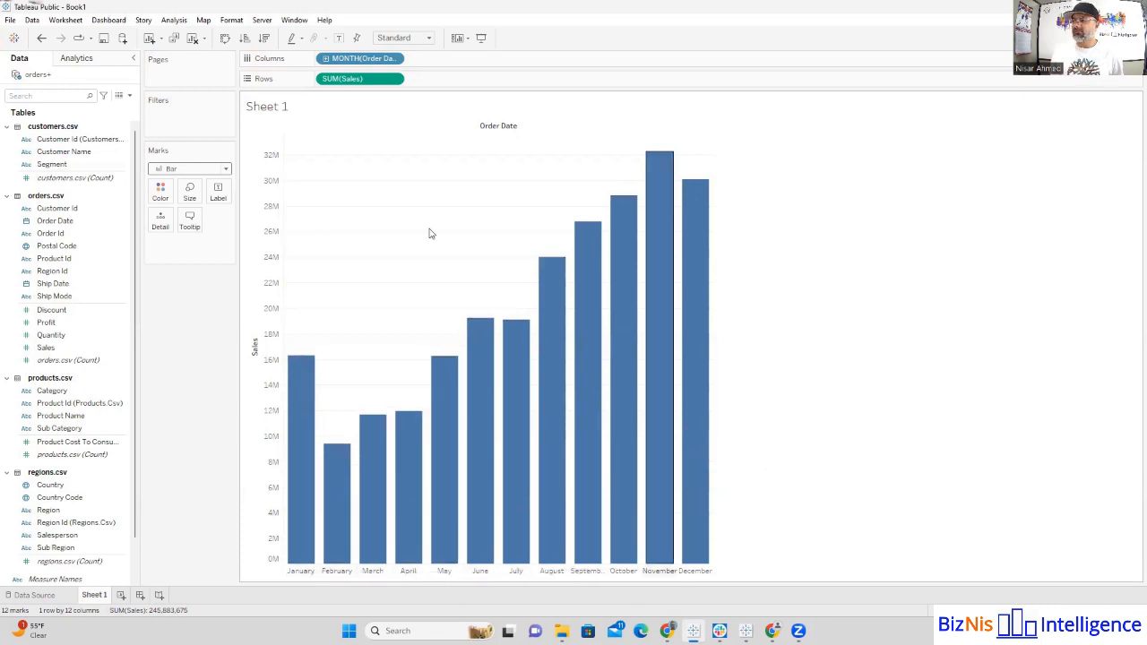
- Set Order Date on Columns to the month-with-year level and convert it to Discrete
click(392, 58)
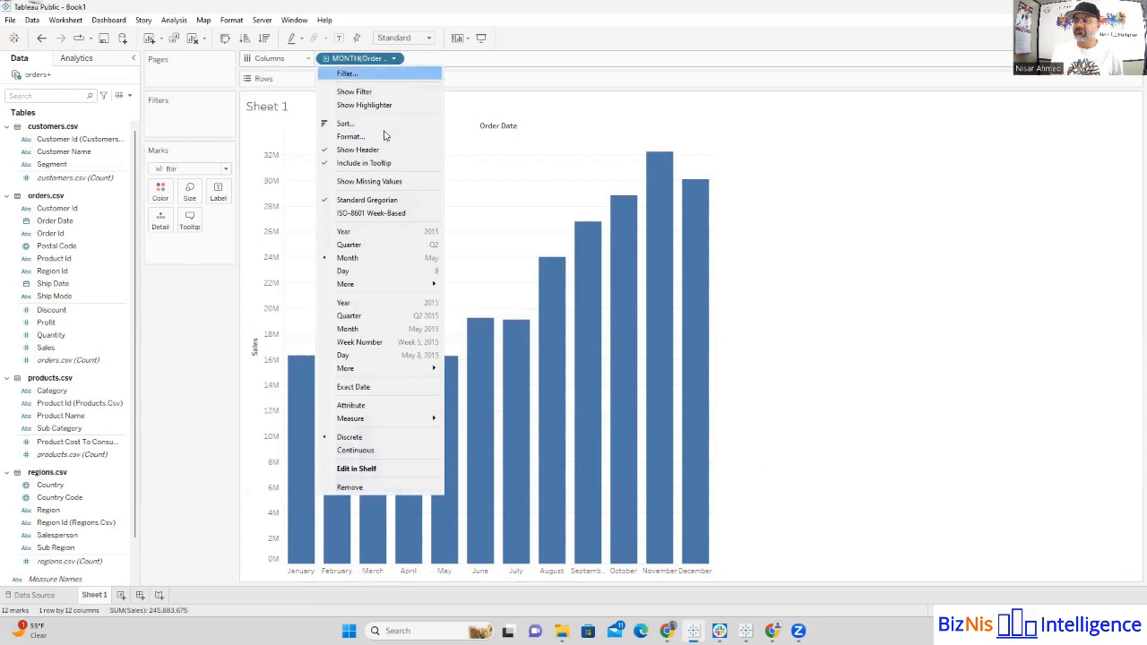
click(348, 329)
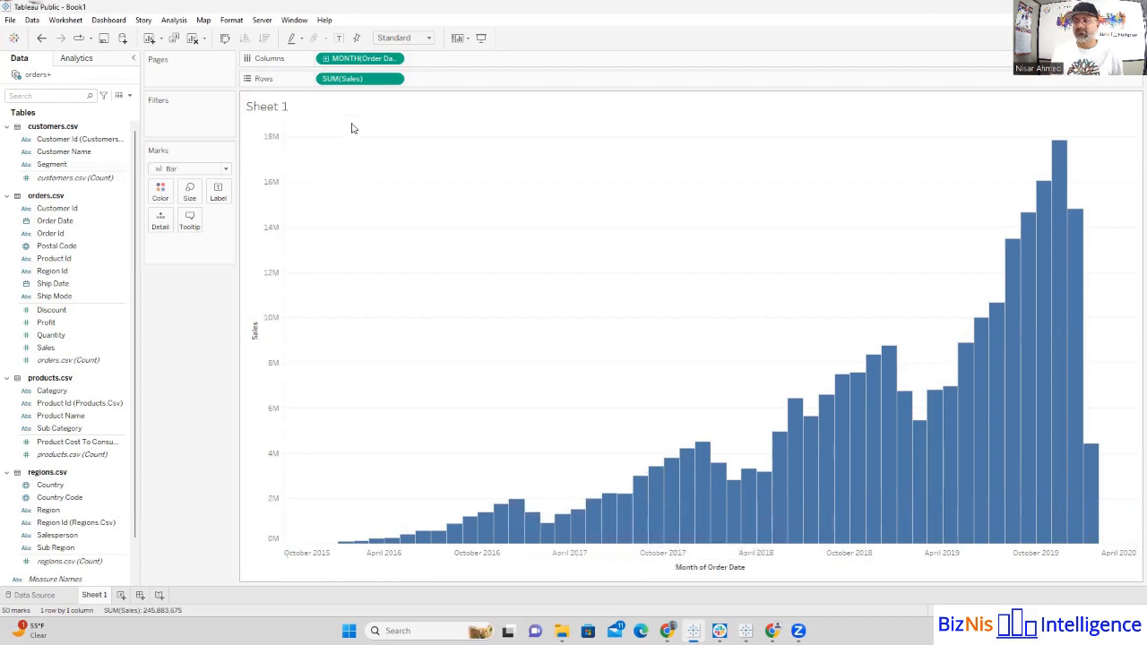
click(393, 59)
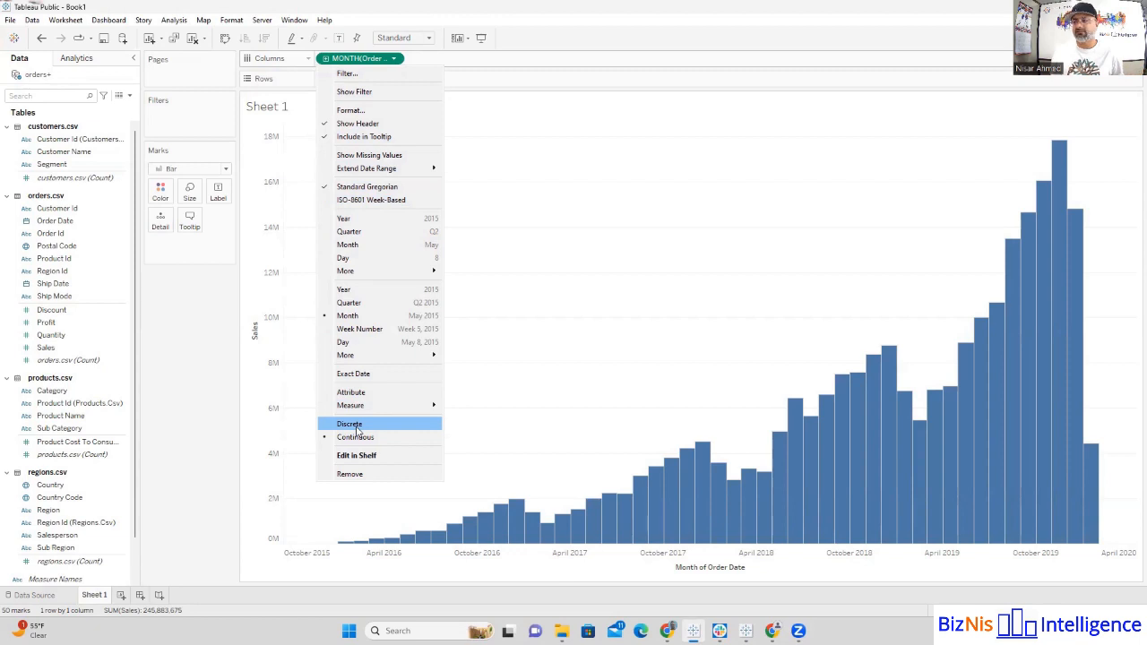
click(357, 425)
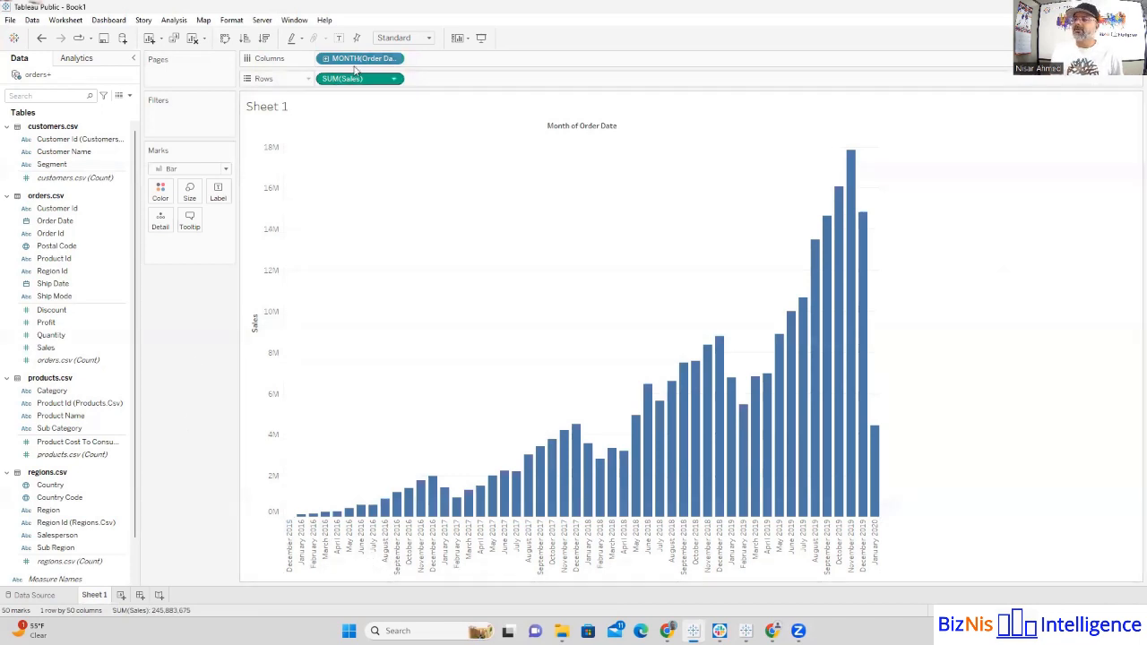
- Format the Order Date header labels with the custom date format "mmm yy" and close the formatting options
click(393, 60)
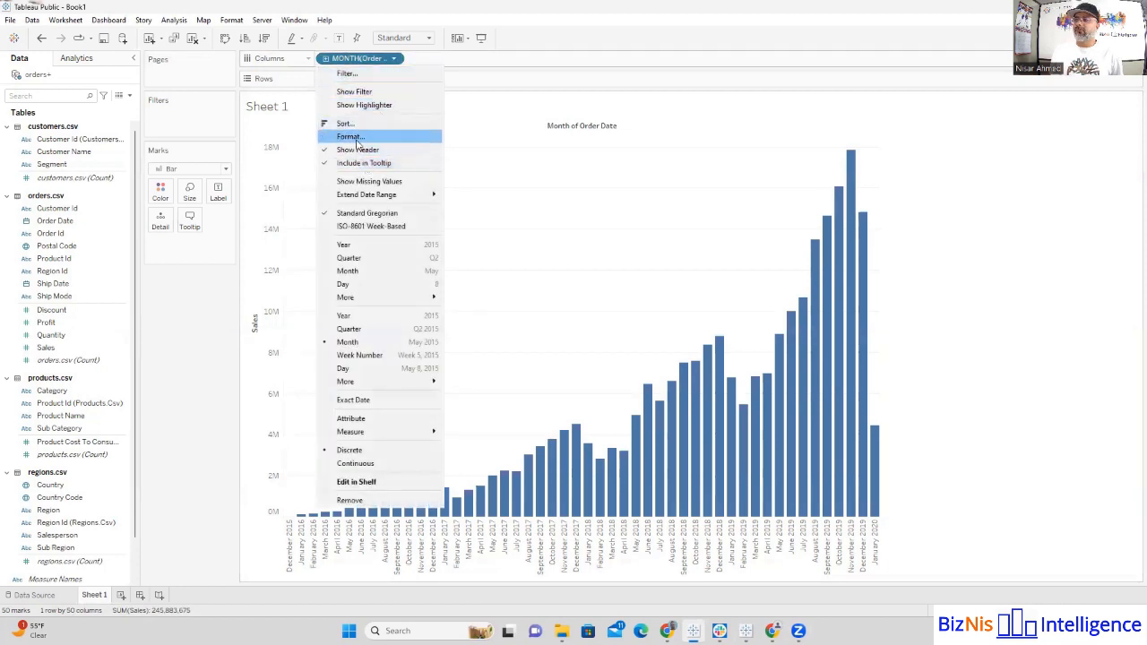
key(Escape)
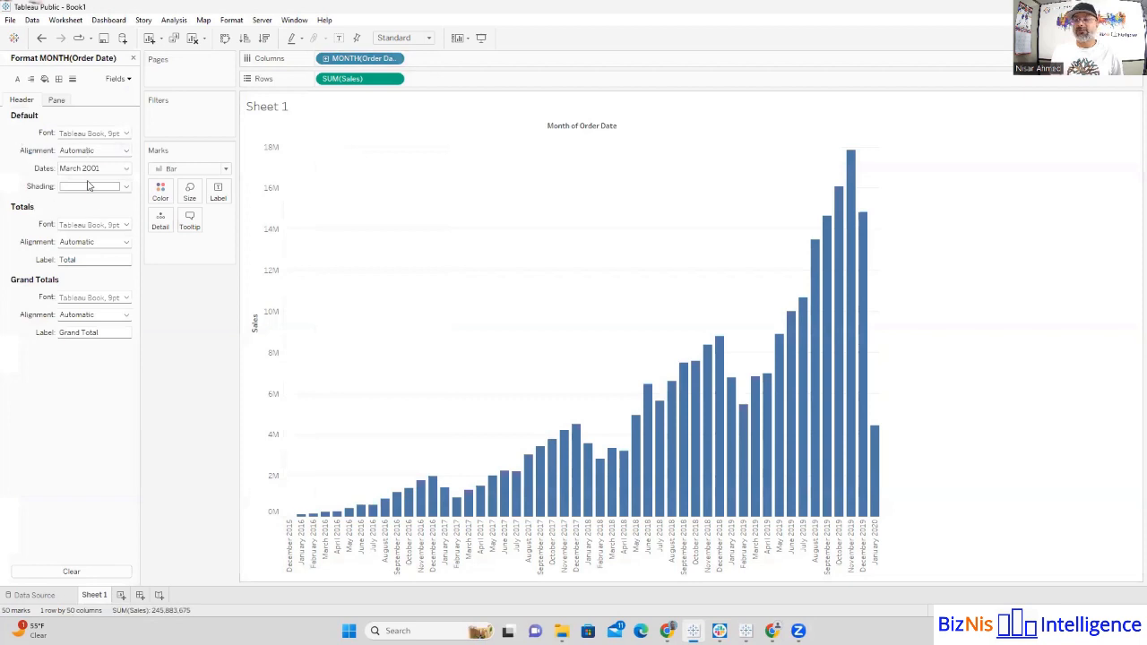
click(56, 100)
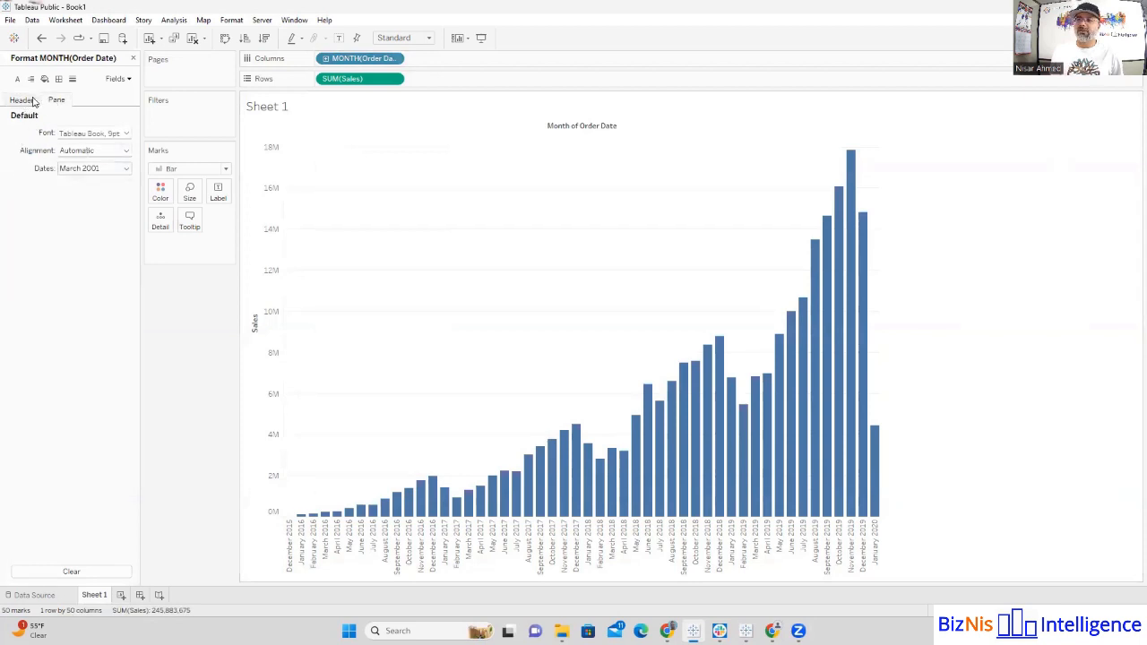
click(23, 100)
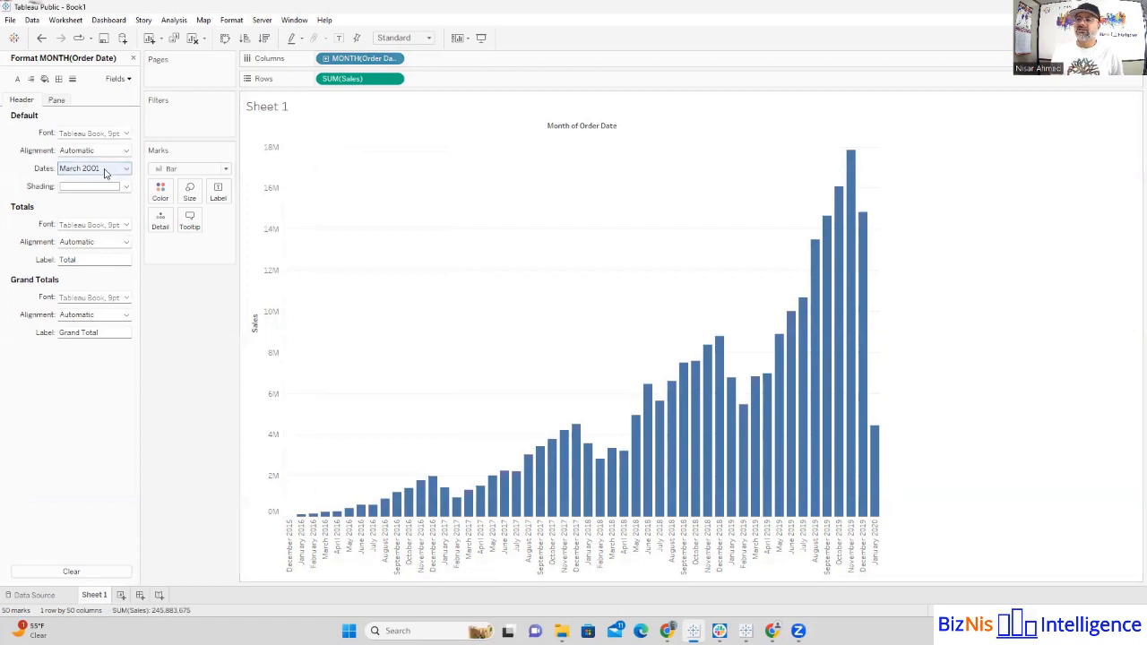
click(126, 170)
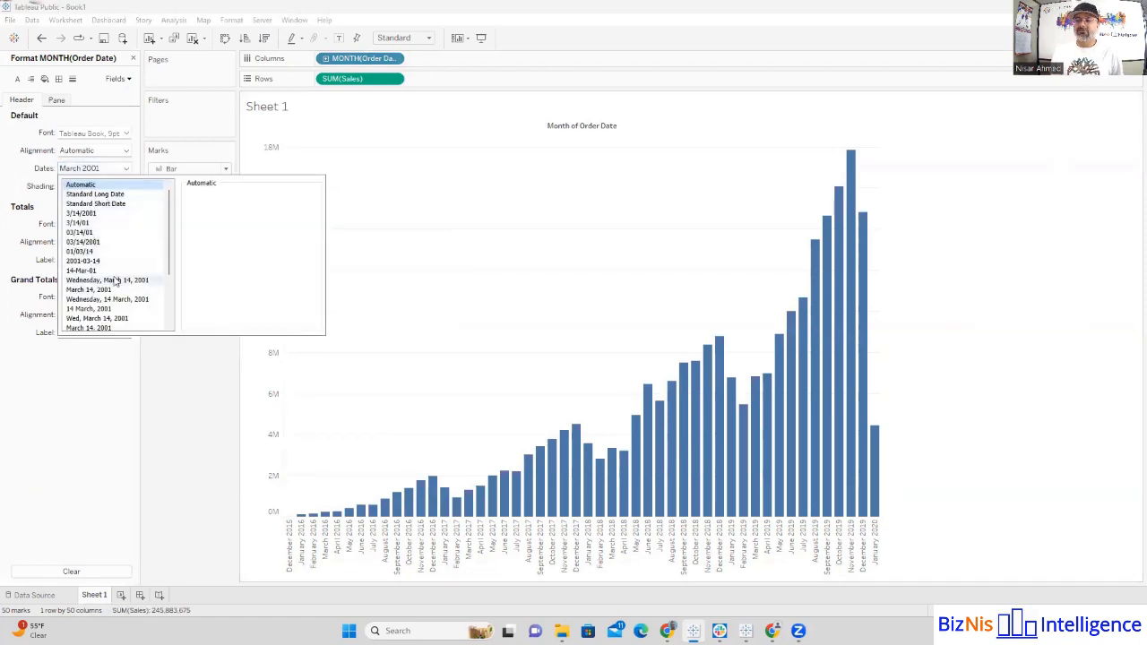
scroll(91, 269, down, 3)
click(89, 319)
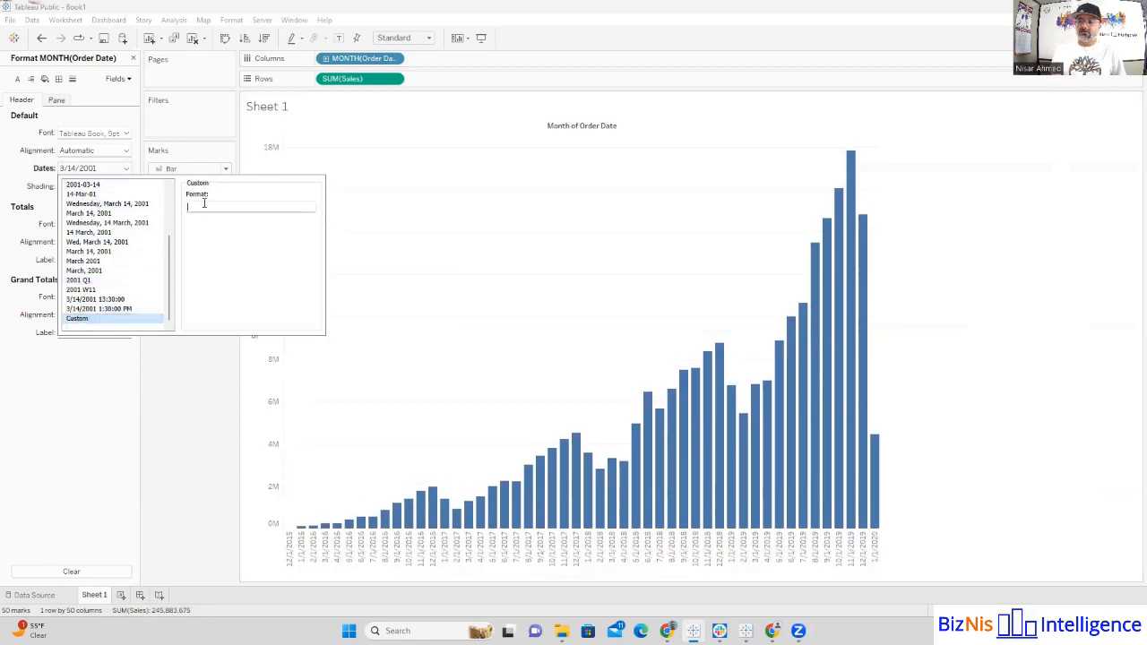
text(mmm)
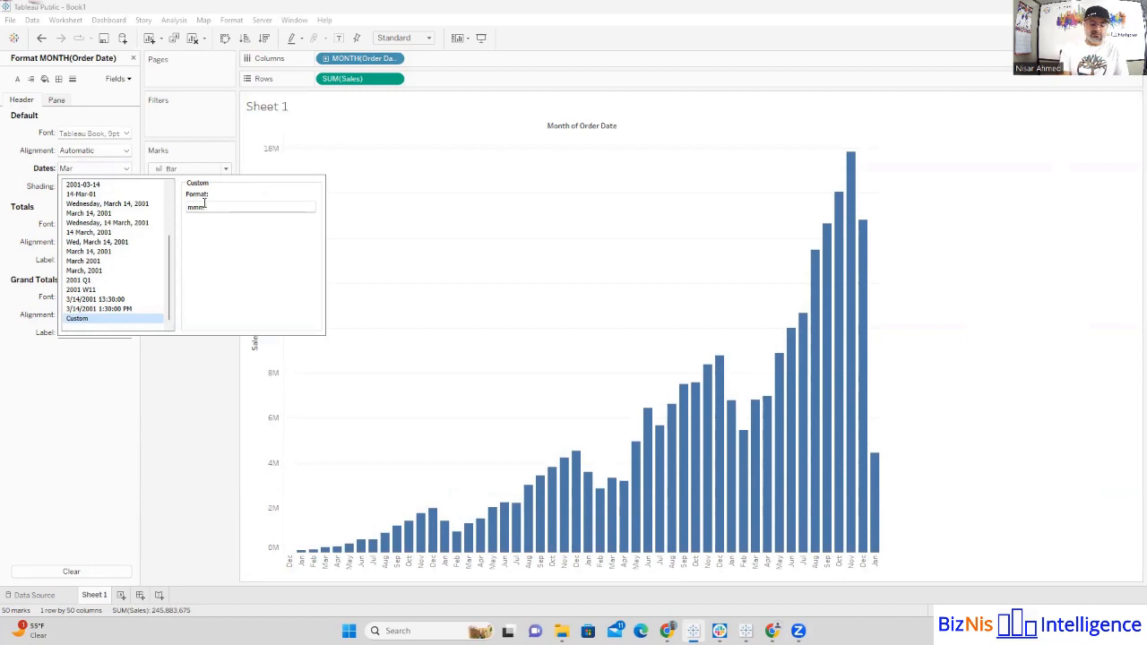
text( yy)
click(255, 472)
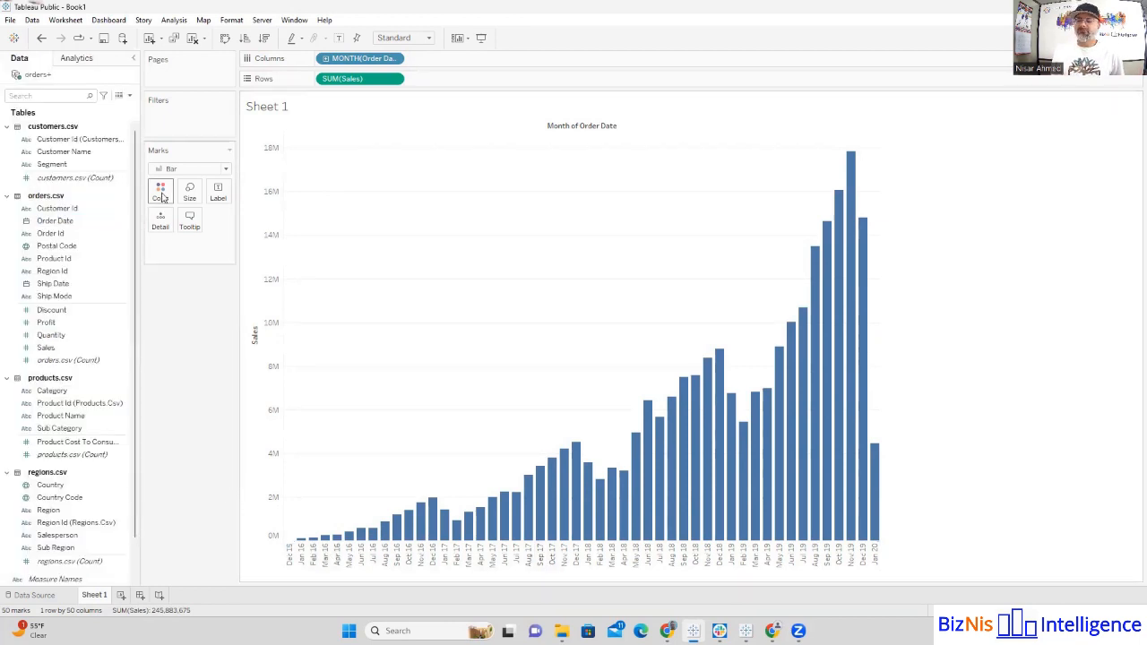
- Try a narrower size for the bars, and restore their wider size
click(188, 192)
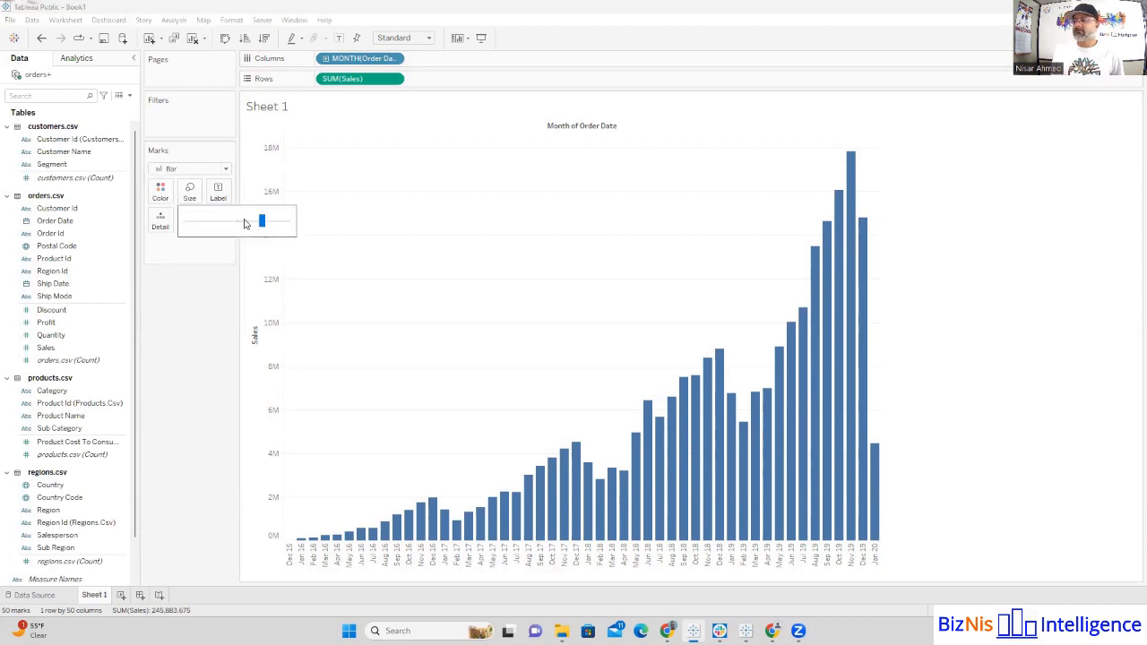
click(237, 227)
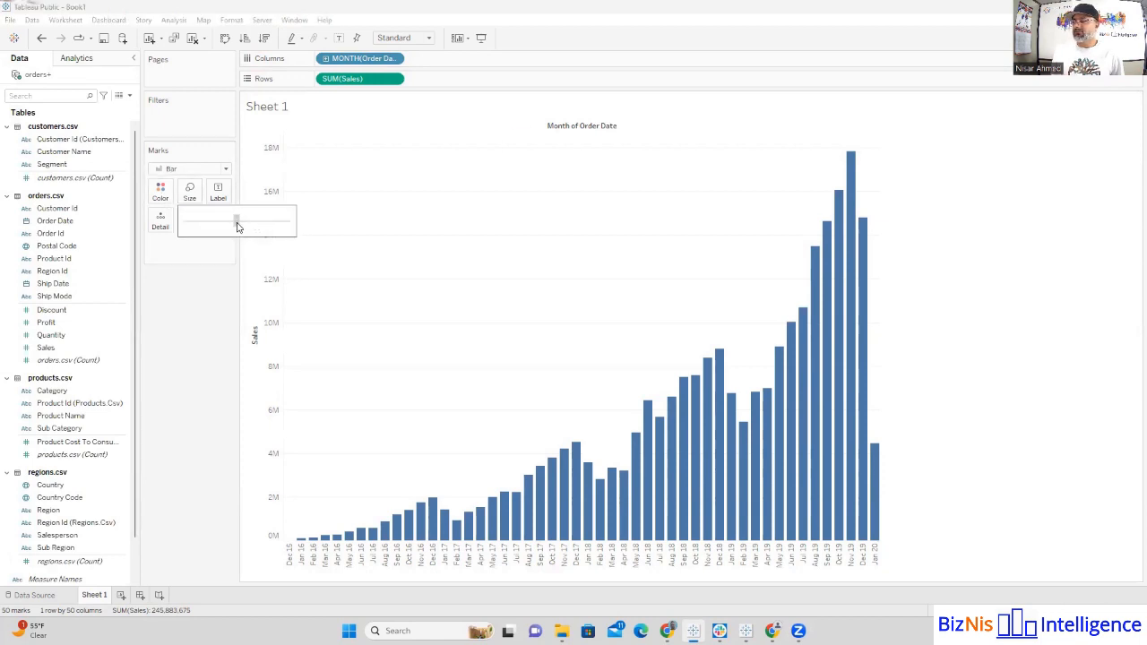
click(258, 226)
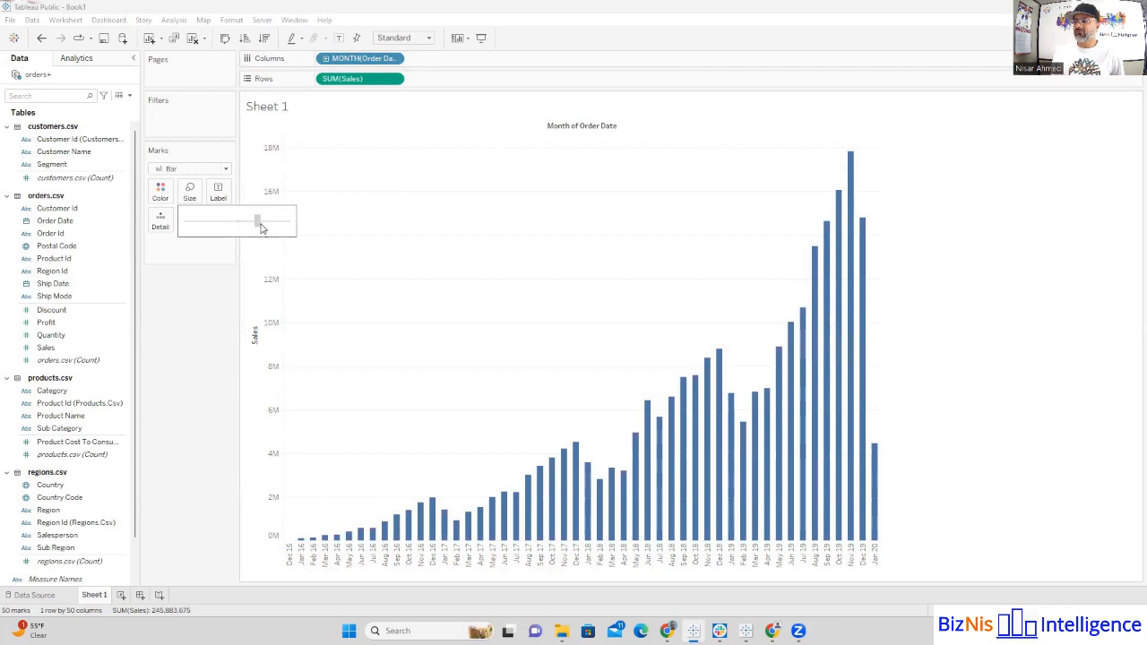
click(262, 222)
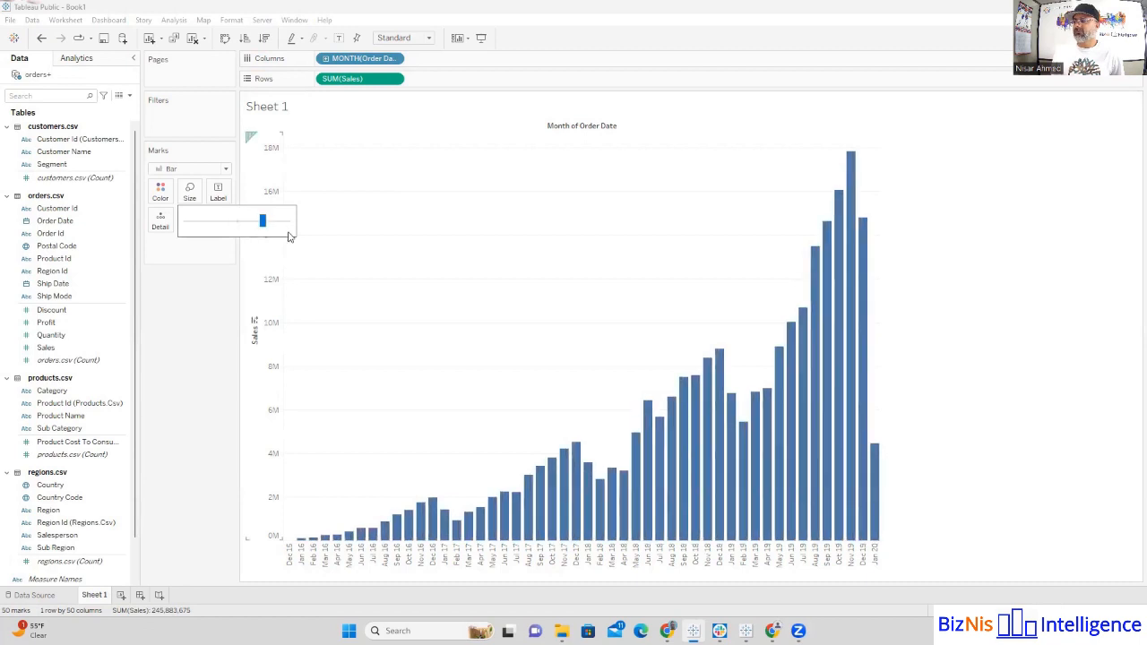
click(189, 336)
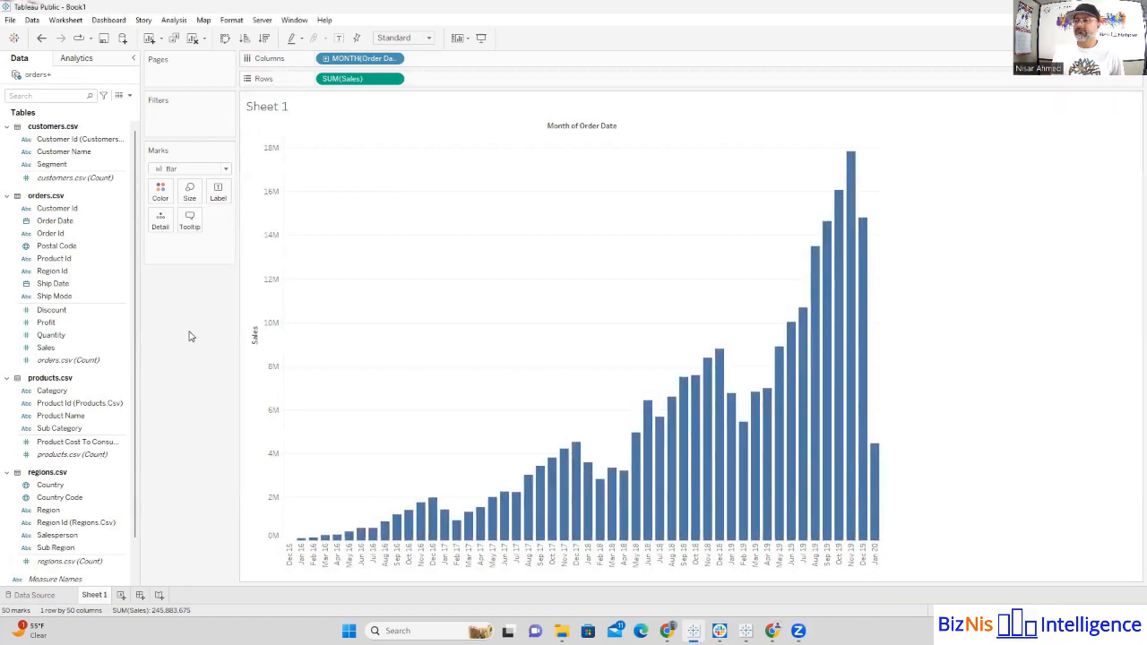
- Change the color of the sales bars to the darkest light-gray swatch in the palette
click(160, 191)
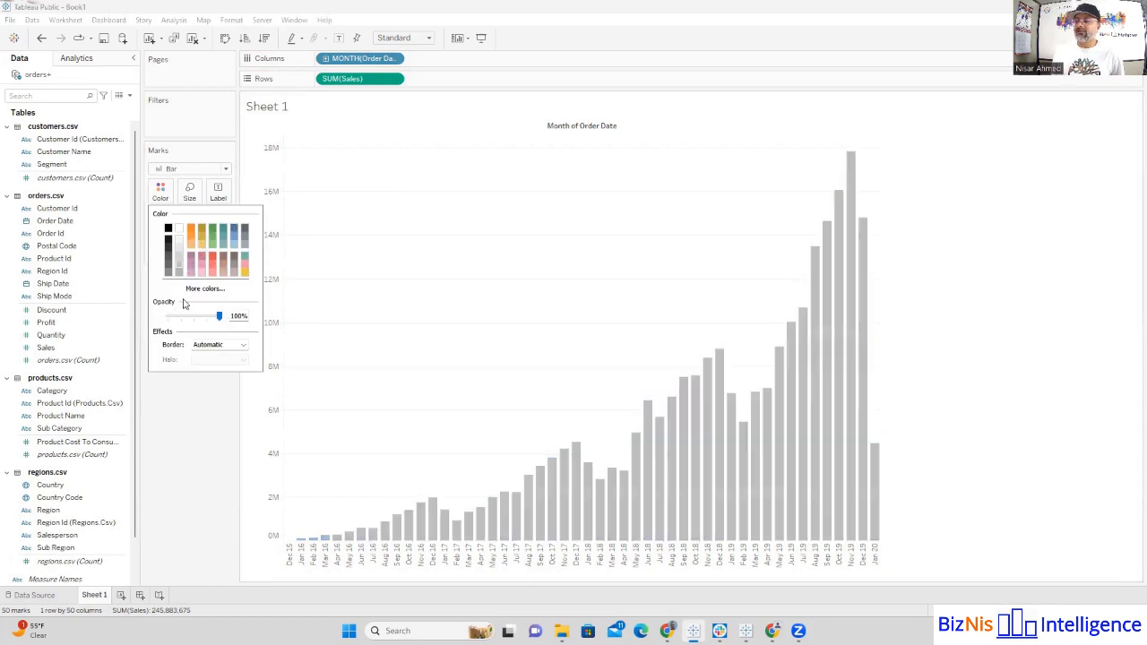
click(179, 271)
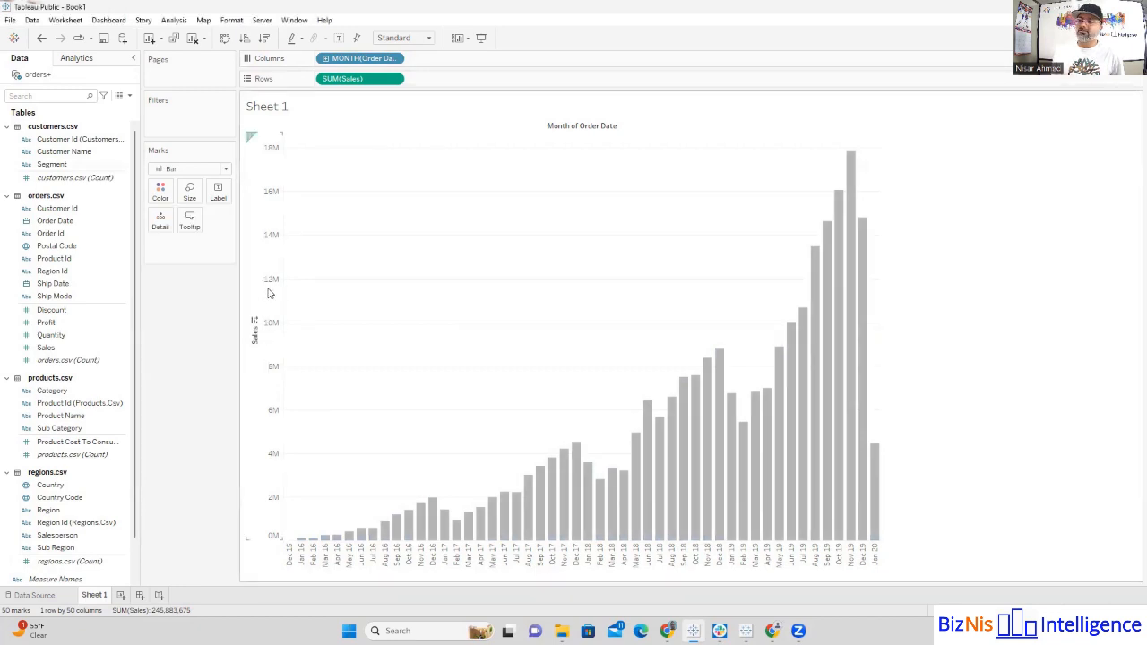
- Format the Sales axis numbers as Currency (Custom) with 0 decimal places and display units of Millions (M)
right_click(268, 293)
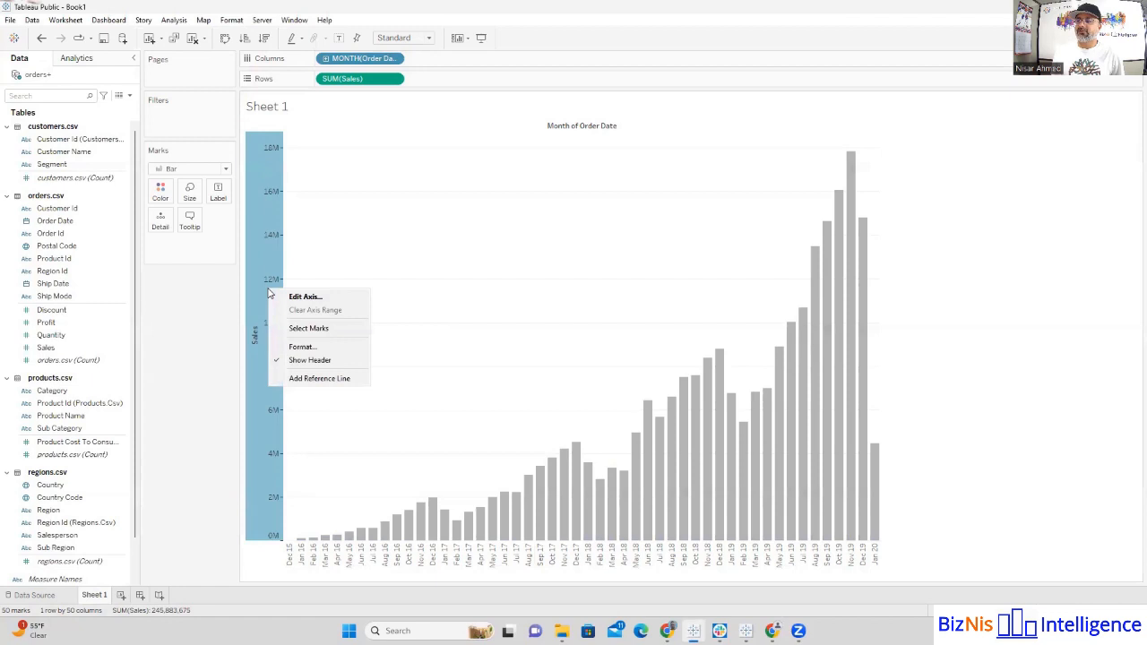
click(301, 346)
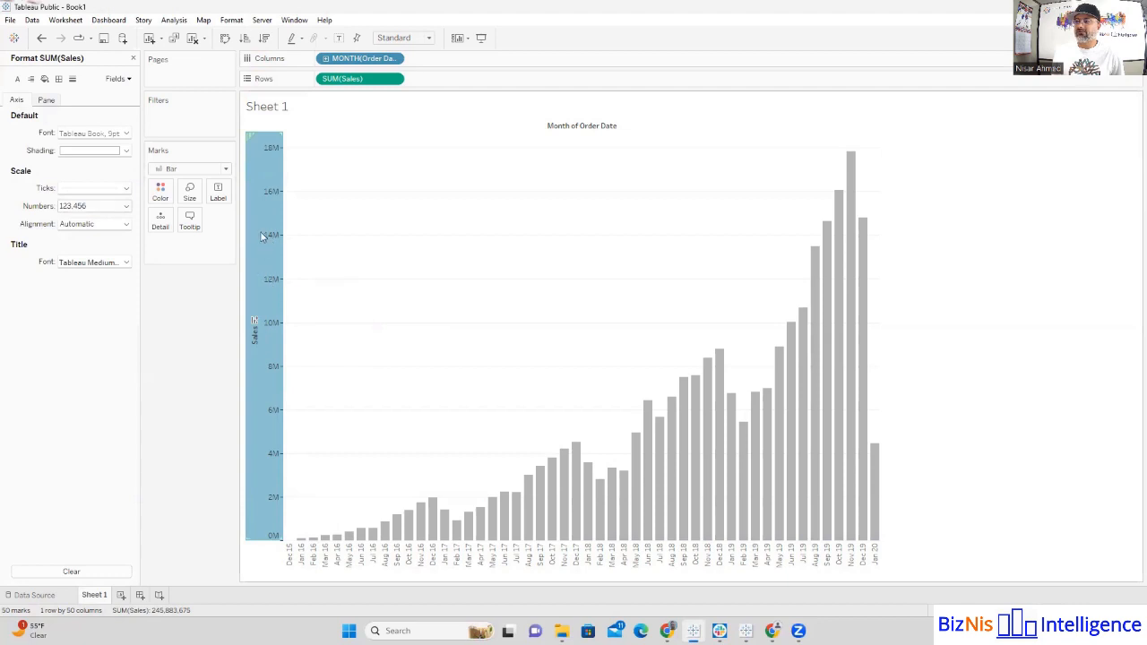
click(126, 206)
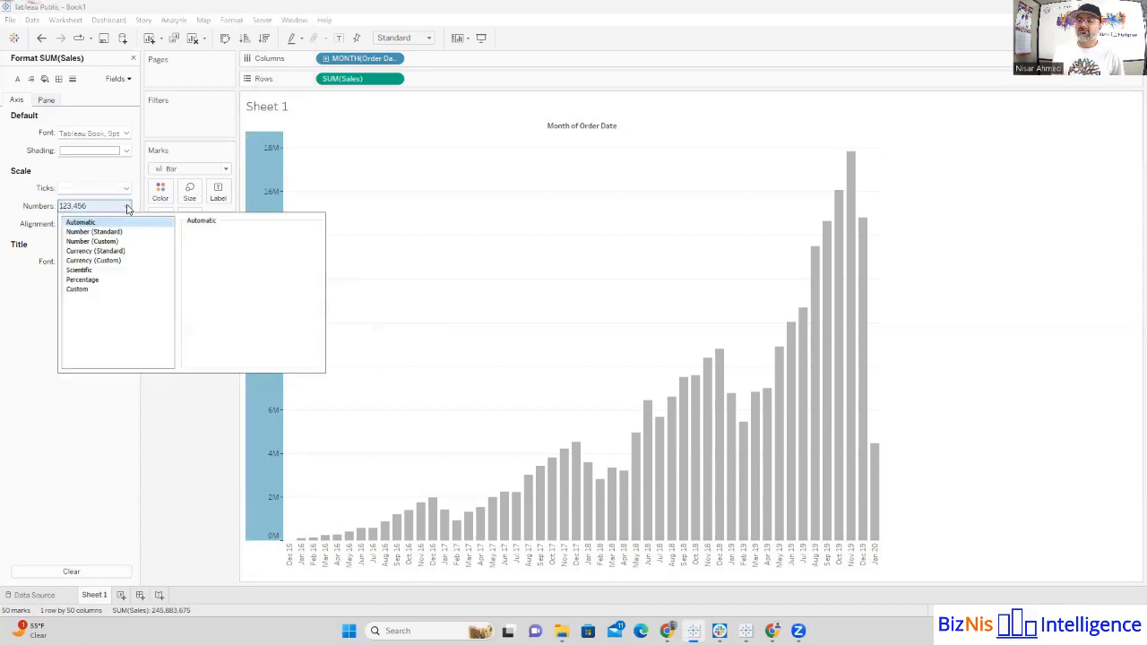
click(104, 261)
click(220, 249)
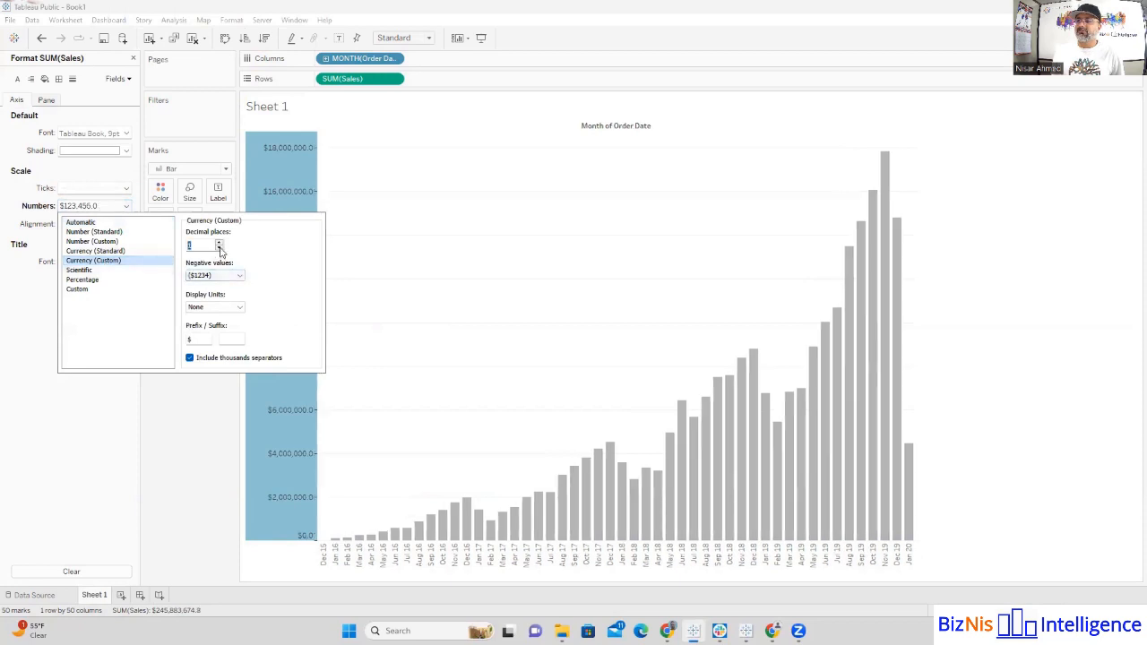
click(220, 249)
click(233, 307)
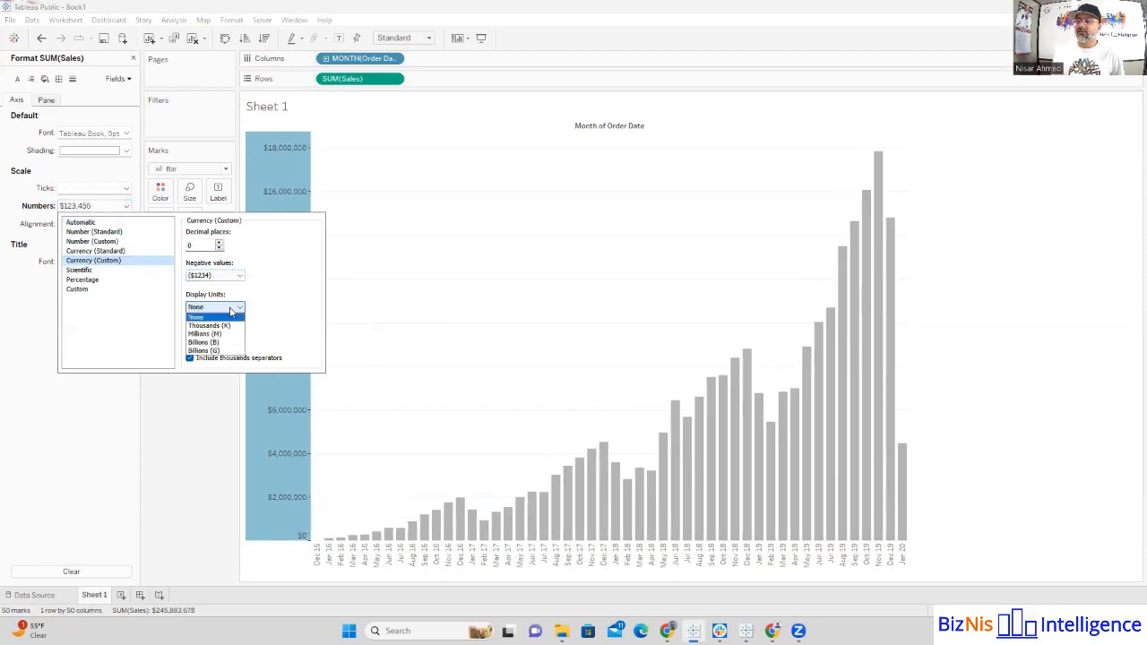
click(212, 334)
click(192, 420)
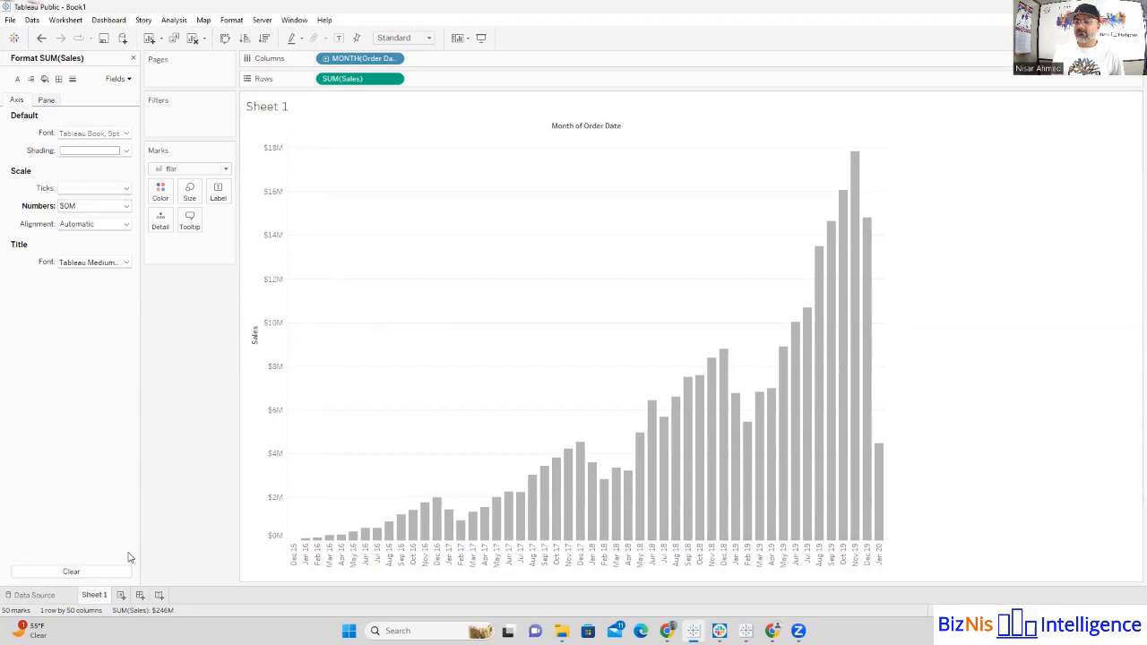
- Rename the worksheet Sheet 1 as SALES
right_click(95, 597)
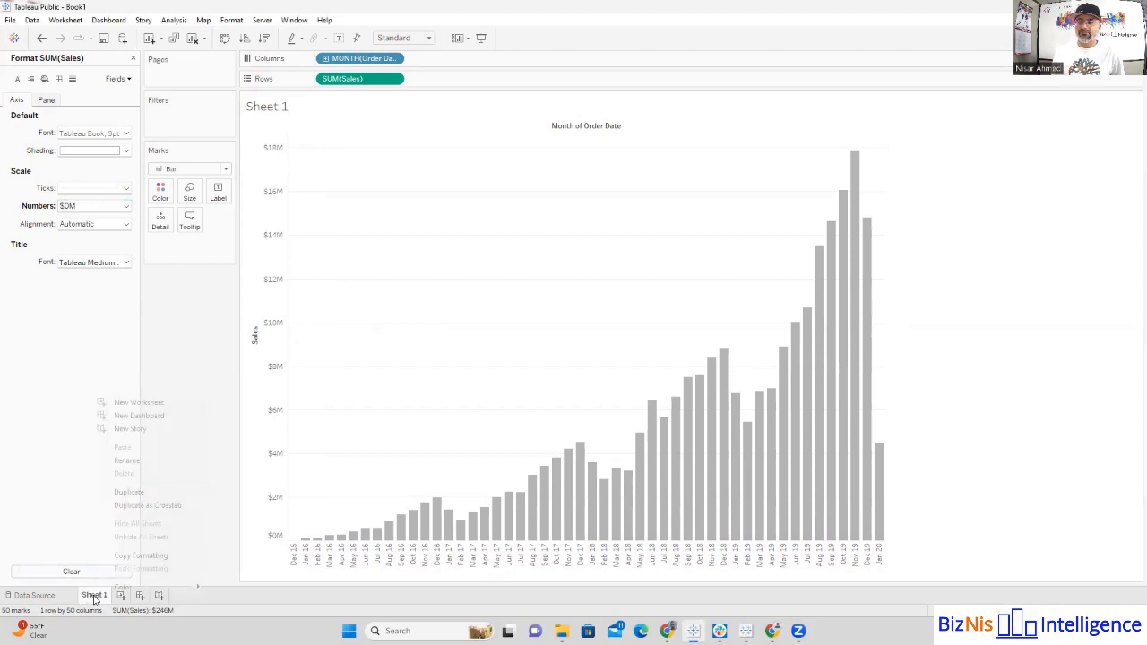
click(139, 463)
text(SAL)
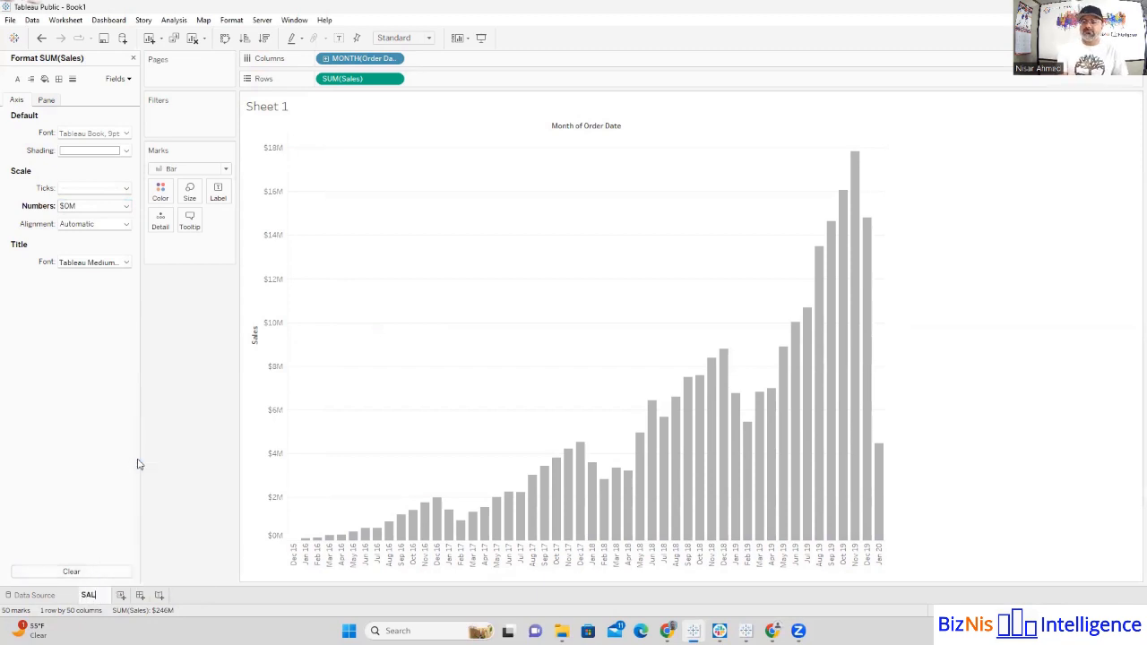
text(ES)
key(Return)
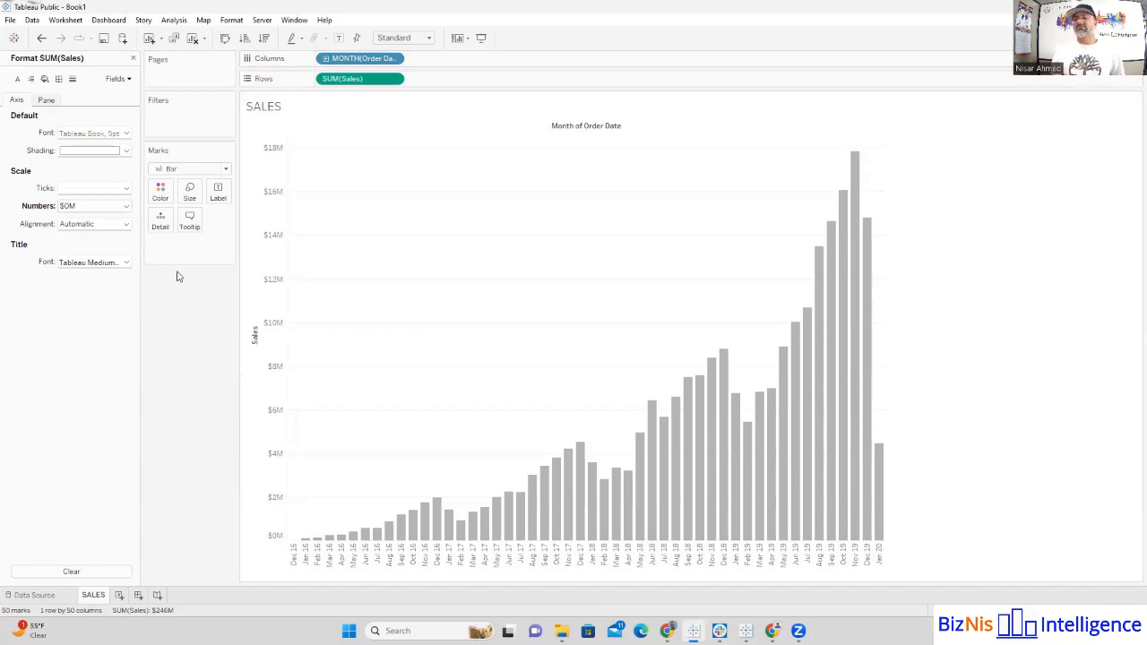
- Save the workbook to Tableau Public under the title "Superstore Dashboard YouTube"
click(10, 20)
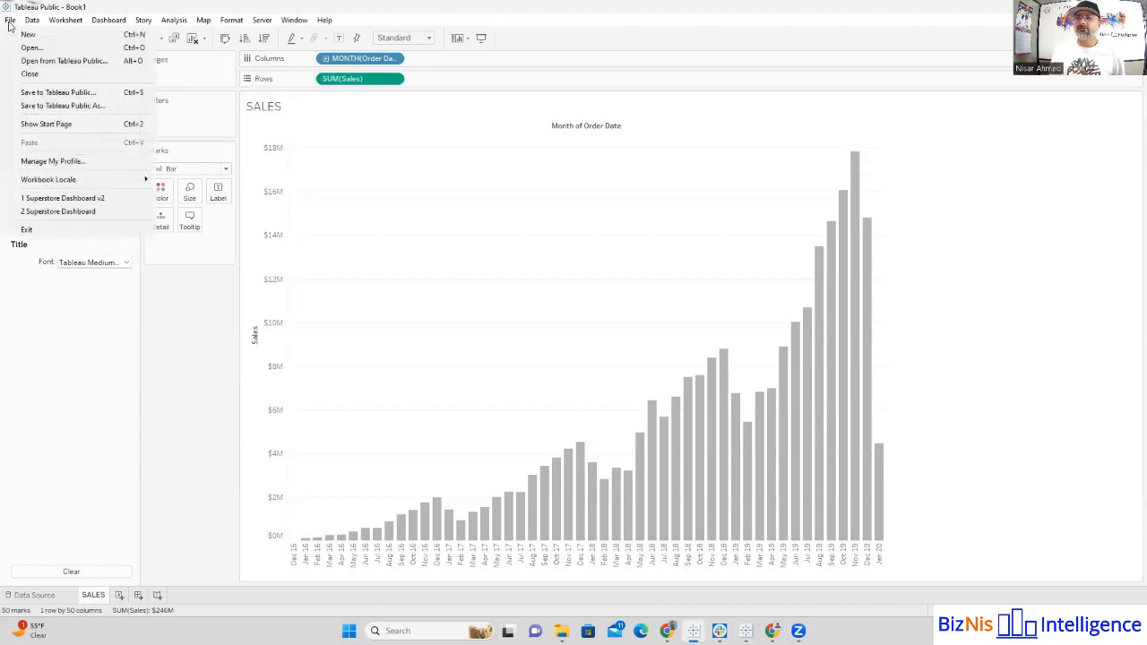
click(60, 106)
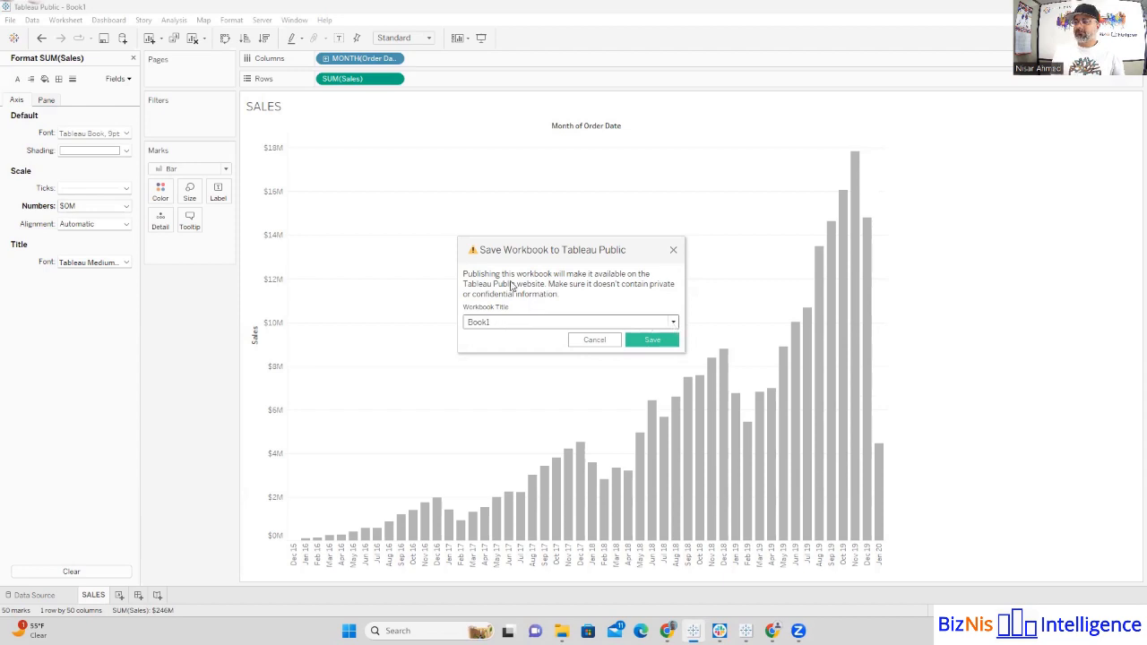
click(495, 323)
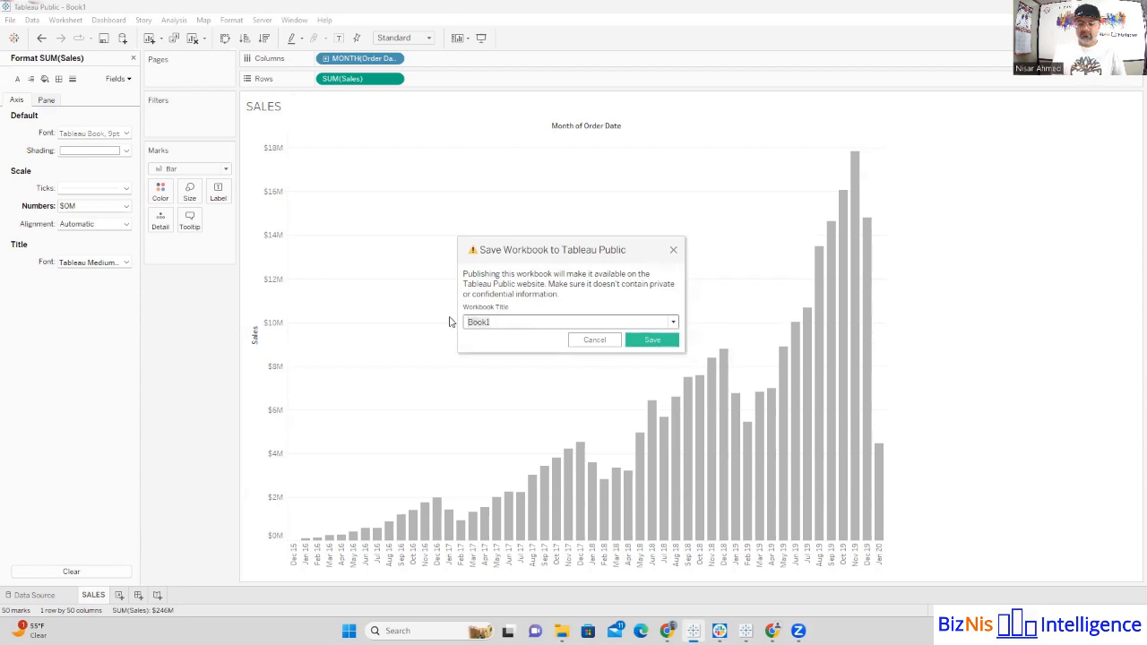
text(Super)
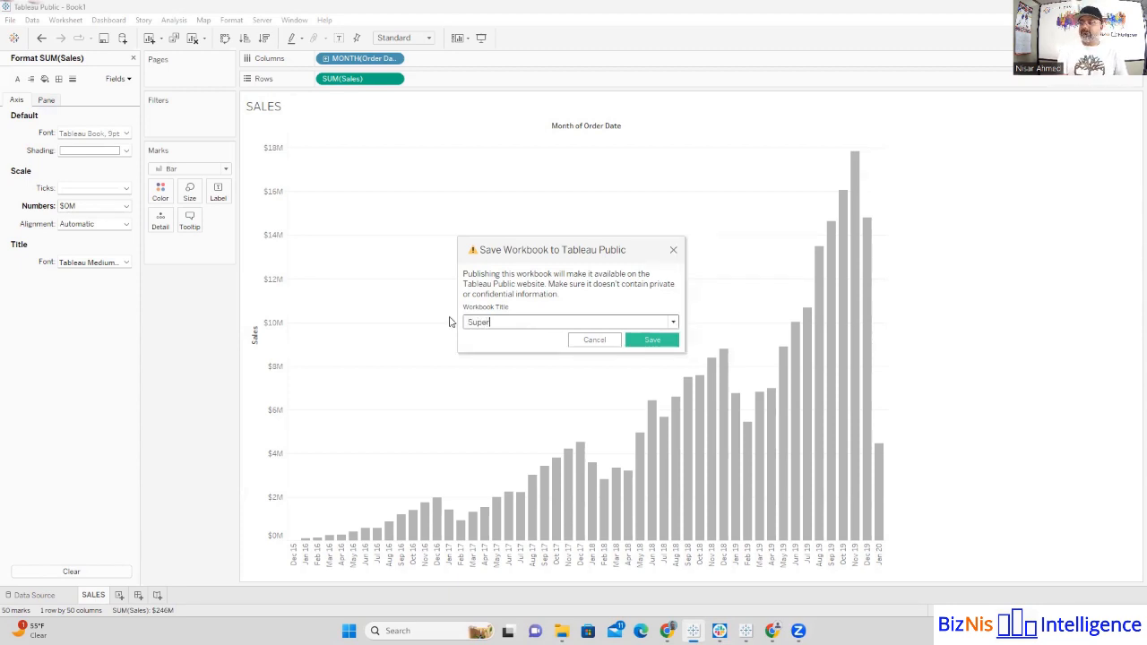
text(store Dashboard)
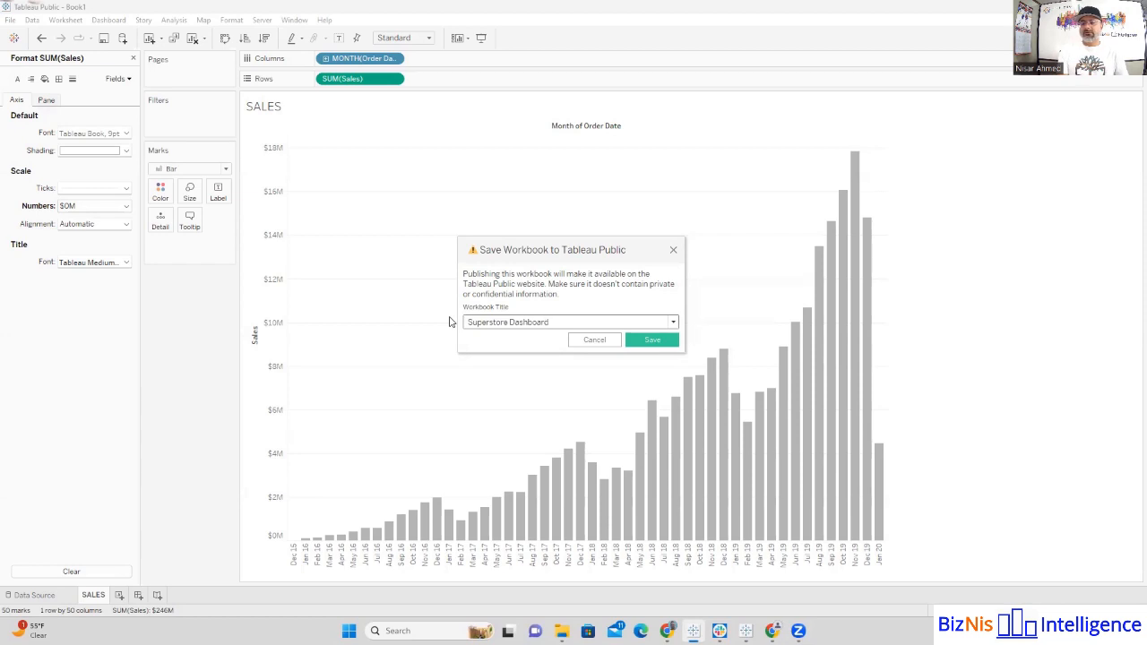
text( YouTube)
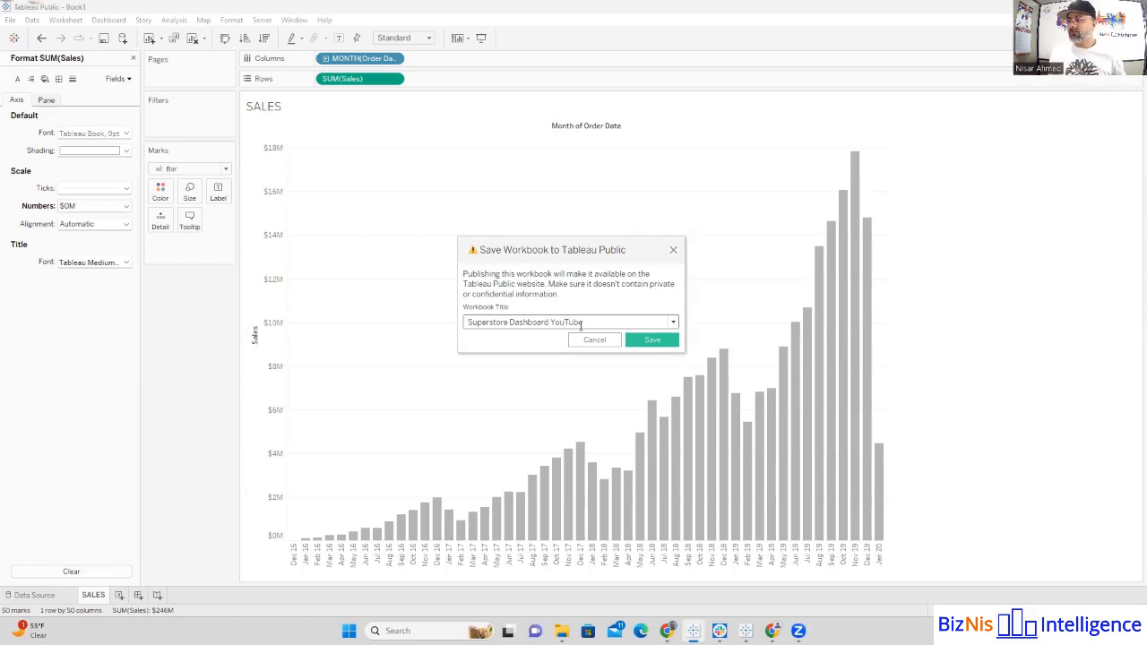
click(651, 340)
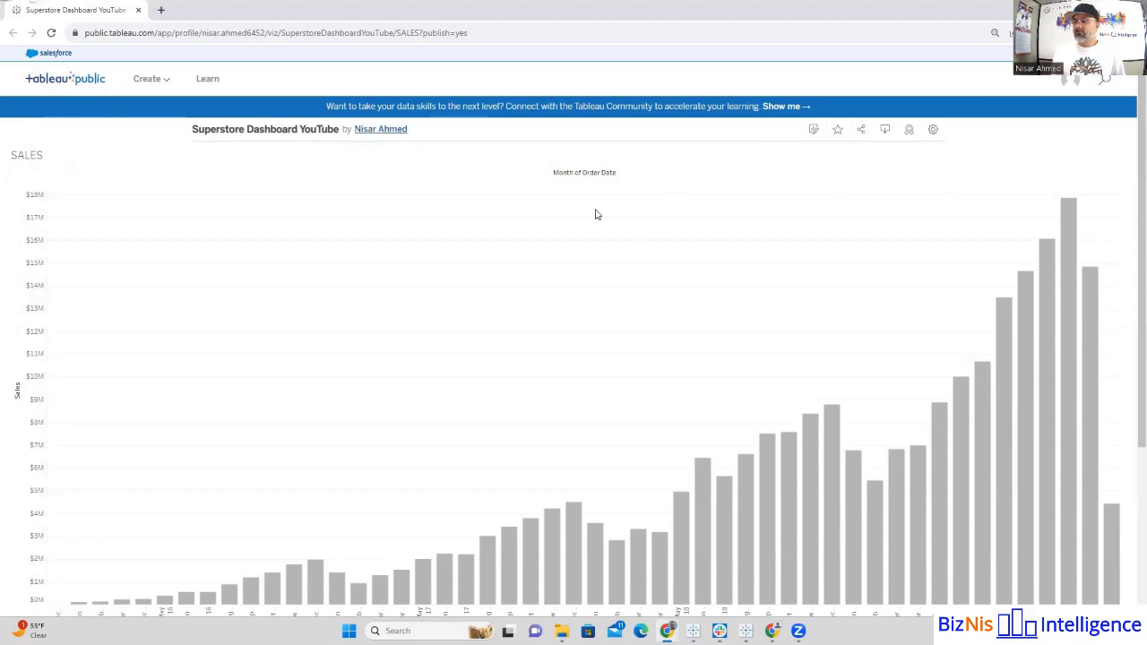
- Open the download format choices for the published workbook on the Tableau Public website
click(884, 130)
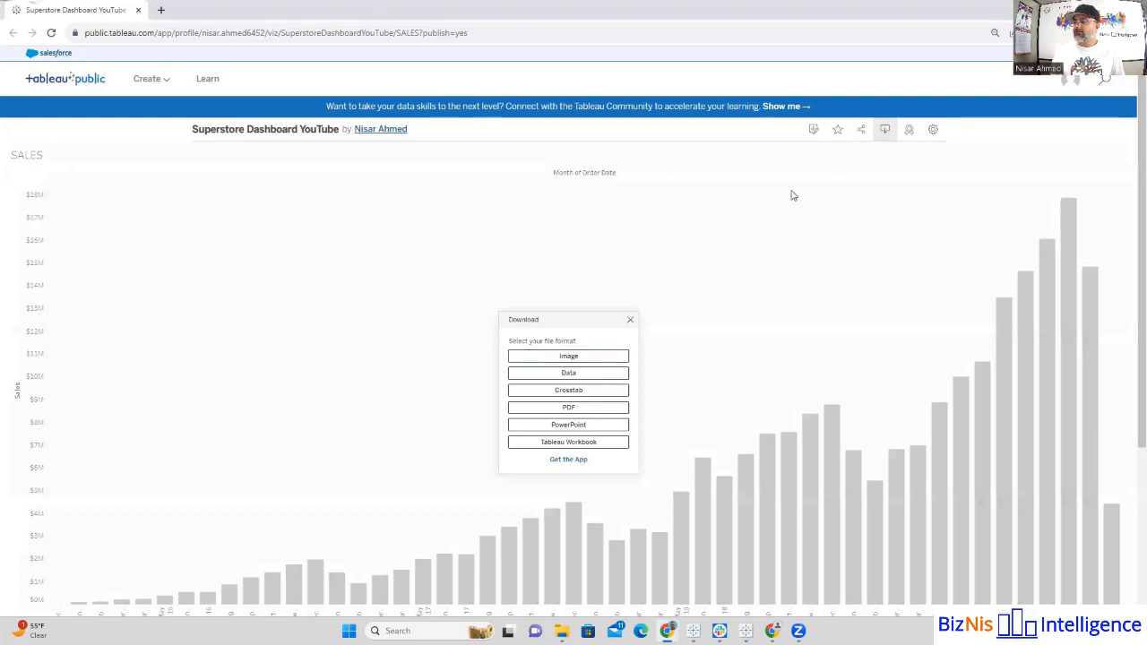